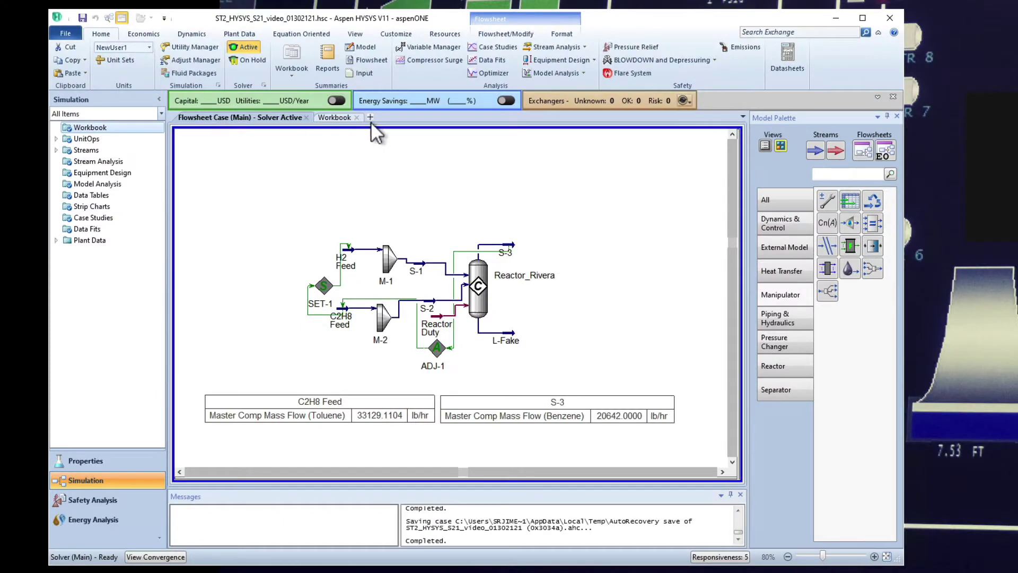
{"action": "left_click", "coordinate": [338, 117]}
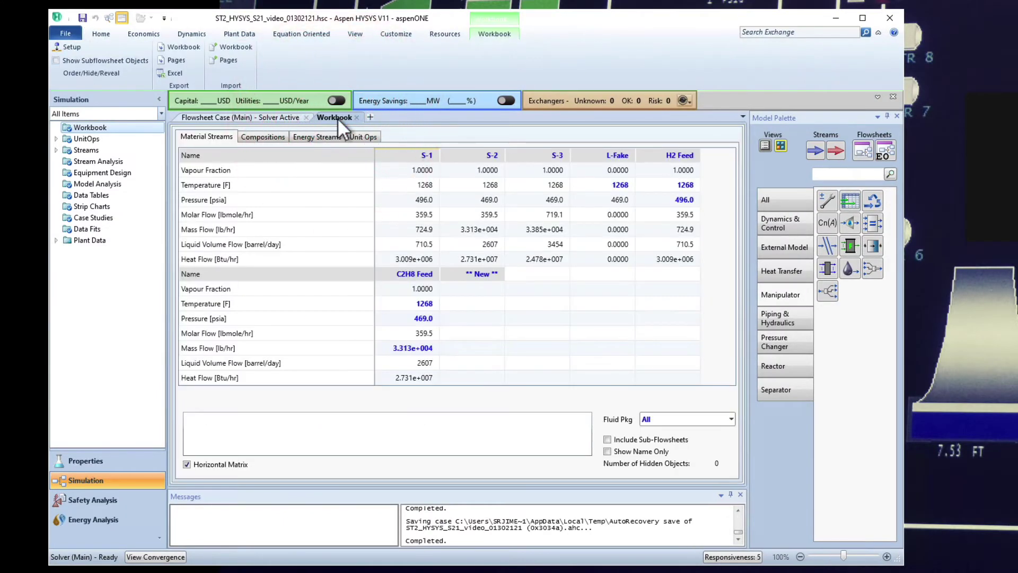
{"action": "left_click", "coordinate": [267, 116]}
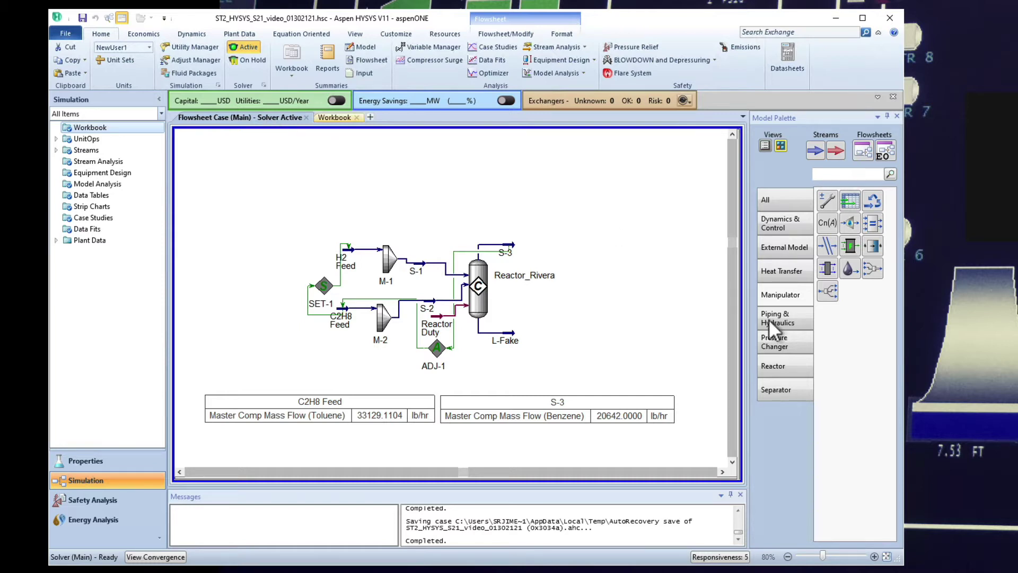
- Place a Component Splitter from the Separator palette to the right of Reactor_Rivera
{"action": "left_click", "coordinate": [784, 390]}
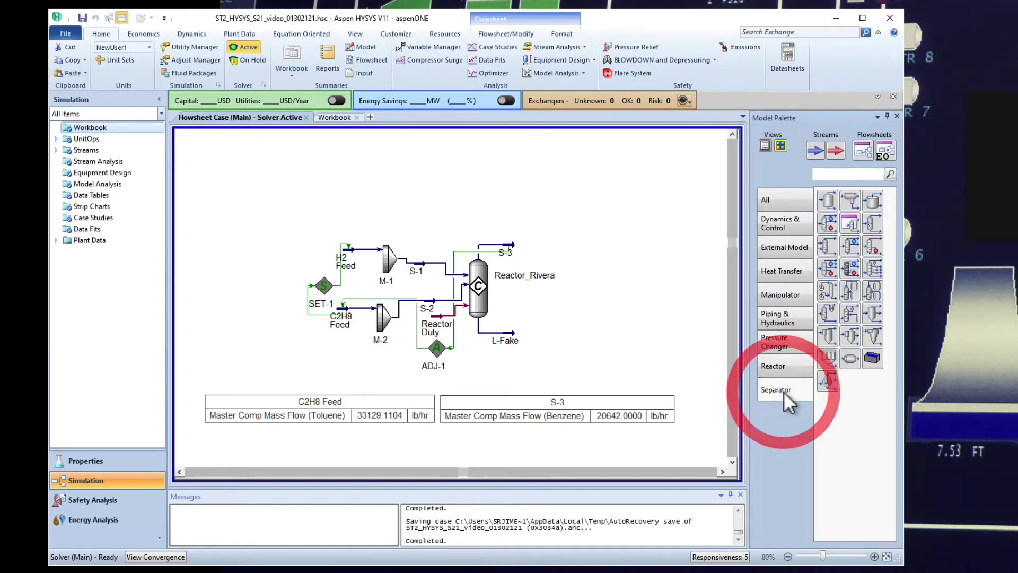
{"action": "left_click", "coordinate": [873, 228]}
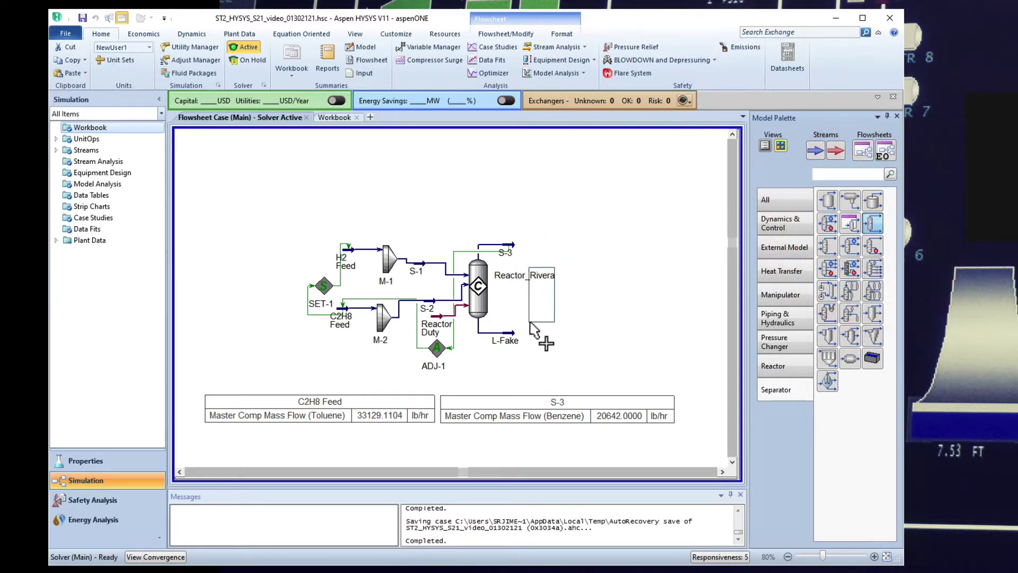
{"action": "left_click", "coordinate": [552, 261]}
{"action": "mouse_move", "coordinate": [501, 349]}
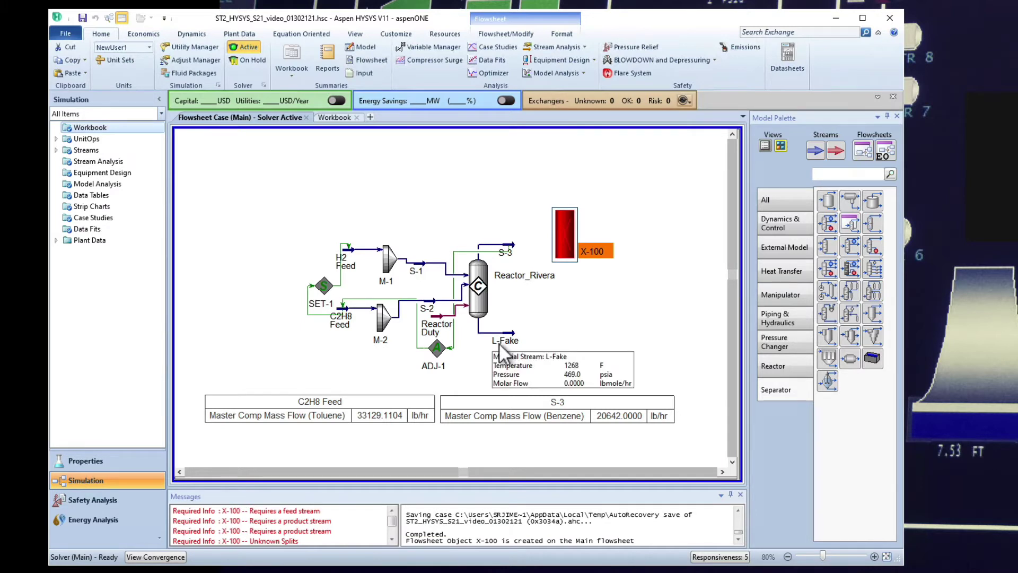
- Open the X-100 Component Splitter design window from the flowsheet
{"action": "double_click", "coordinate": [563, 236]}
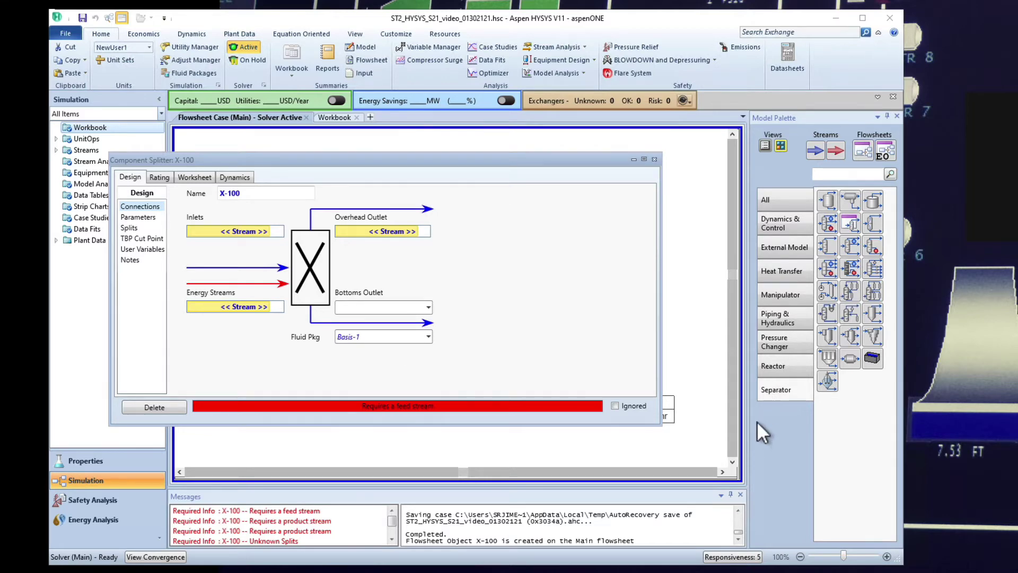
{"action": "left_click", "coordinate": [894, 32]}
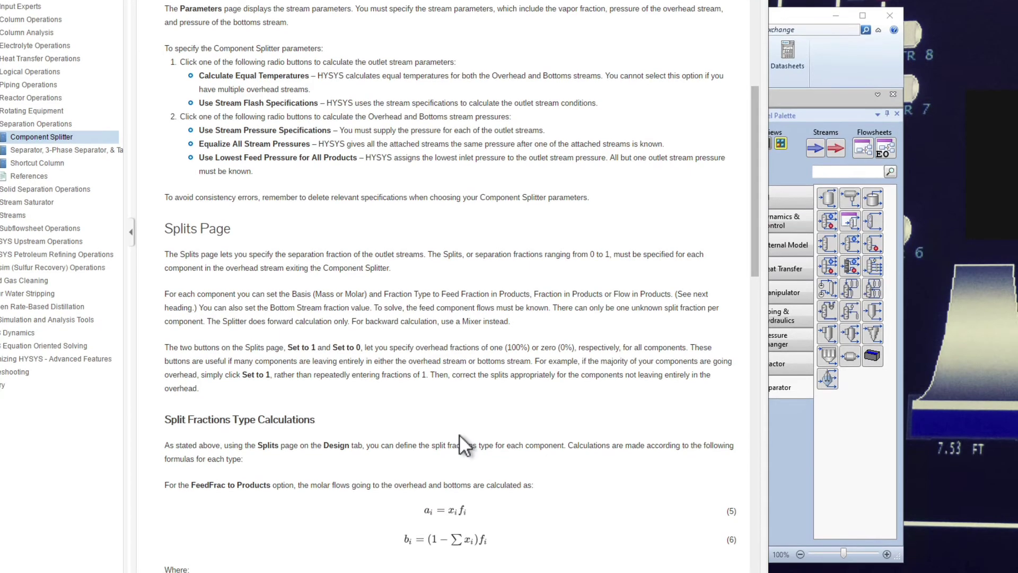
{"action": "left_click_drag", "start_coordinate": [753, 258], "coordinate": [753, 66]}
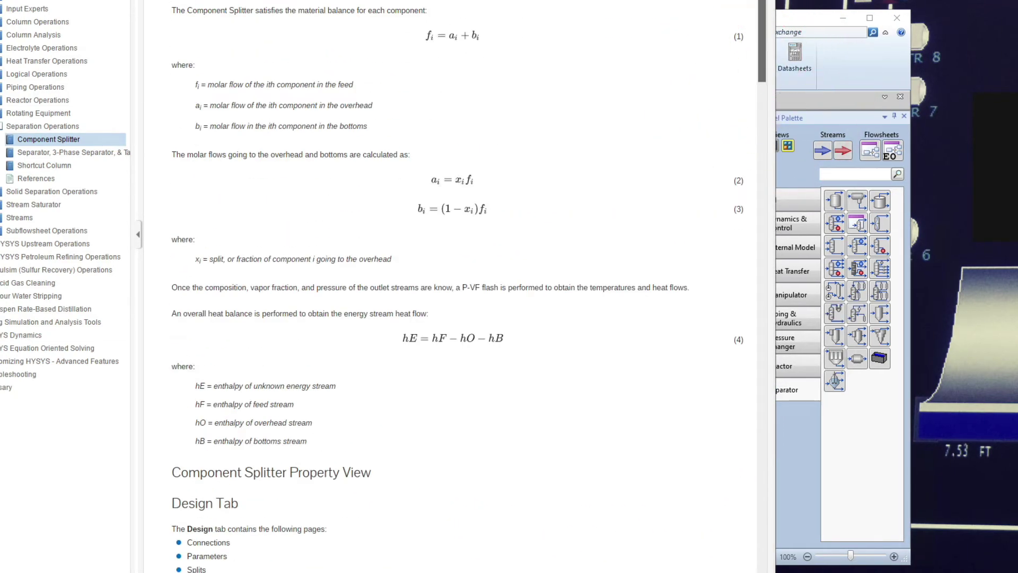
{"action": "key", "text": "alt+Tab"}
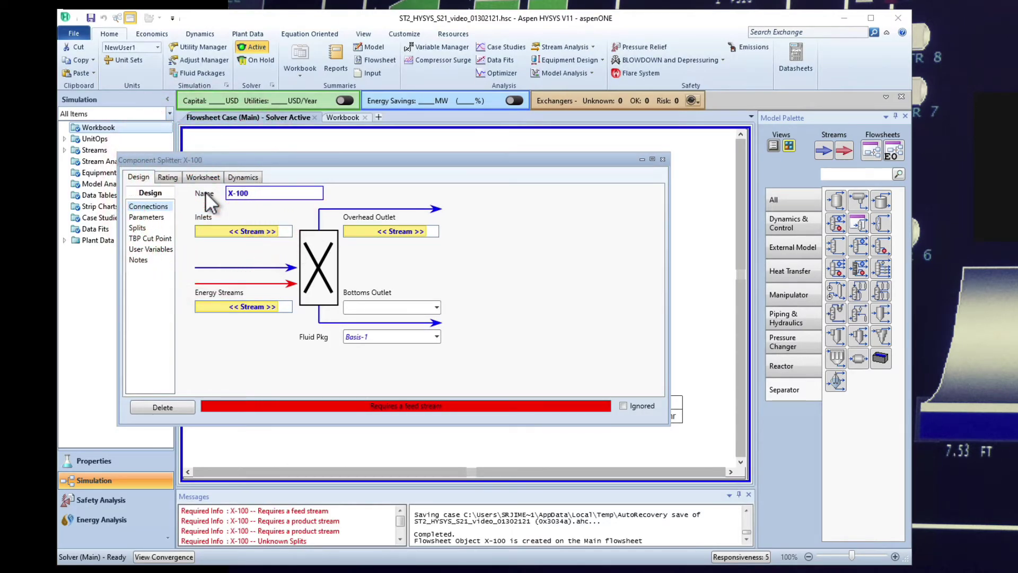
- Rename the splitter CS-1 and choose S-3 as its inlet stream
{"action": "type", "text": "CS-1"}
{"action": "key", "text": "Delete"}
{"action": "key", "text": "Delete"}
{"action": "key", "text": "Delete"}
{"action": "key", "text": "Delete"}
{"action": "key", "text": "Delete"}
{"action": "key", "text": "BackSpace"}
{"action": "key", "text": "BackSpace"}
{"action": "key", "text": "BackSpace"}
{"action": "type", "text": "S-1"}
{"action": "left_click", "coordinate": [275, 231]}
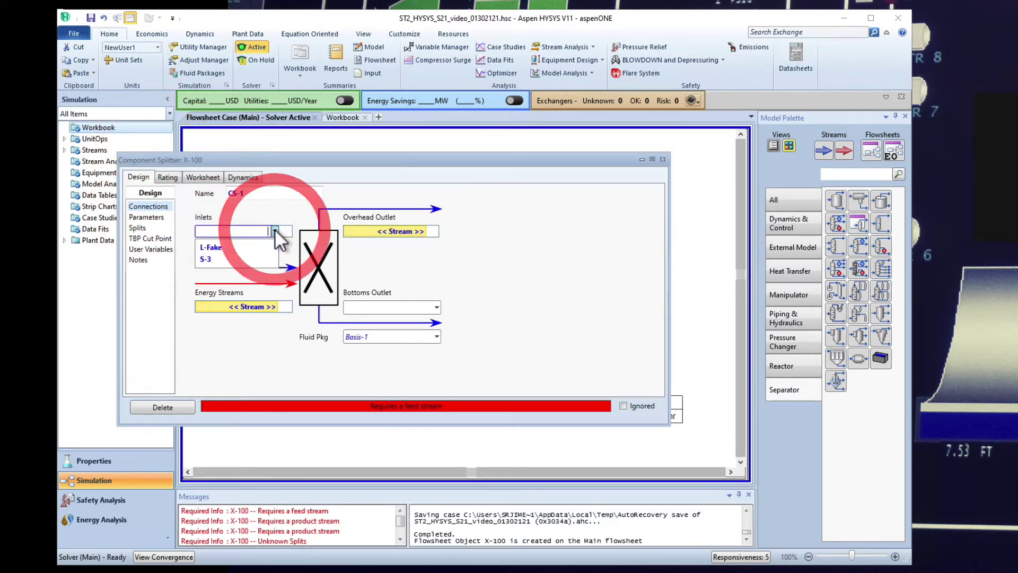
{"action": "left_click", "coordinate": [230, 257]}
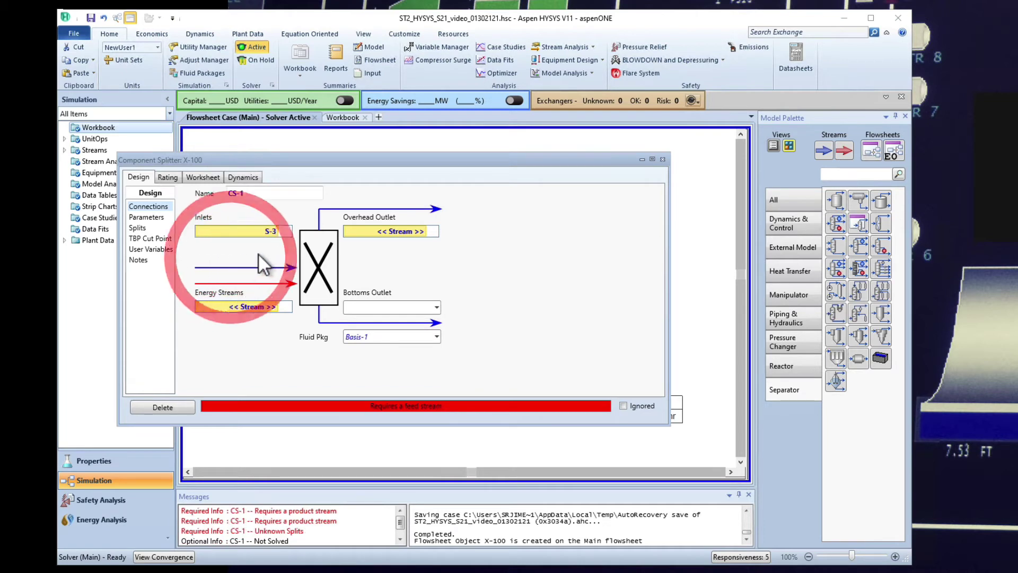
{"action": "left_click", "coordinate": [274, 230]}
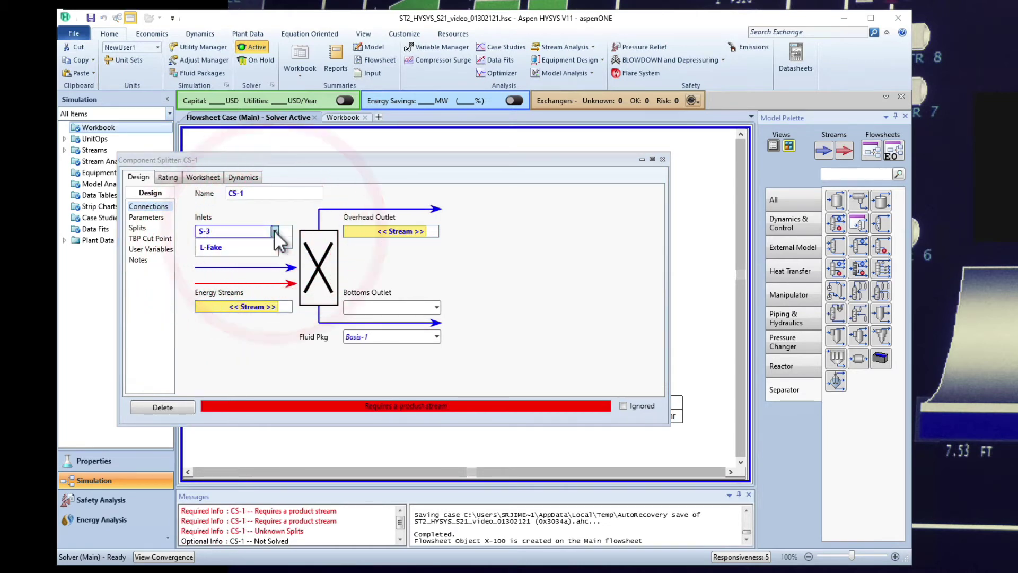
{"action": "left_click", "coordinate": [275, 231]}
- Name the overhead outlet S4 and the bottoms outlet S5
{"action": "left_click", "coordinate": [414, 230]}
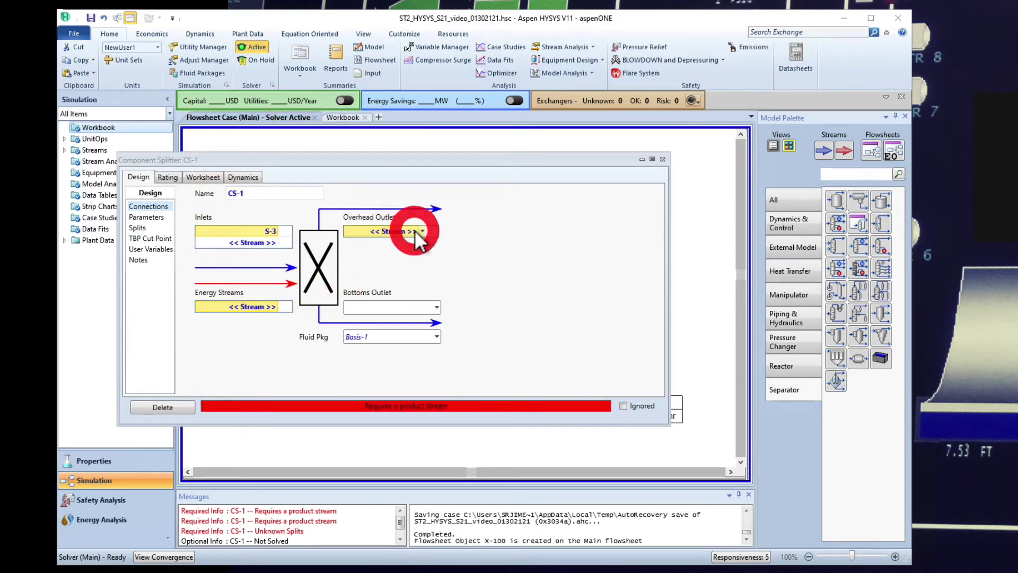
{"action": "type", "text": "S4"}
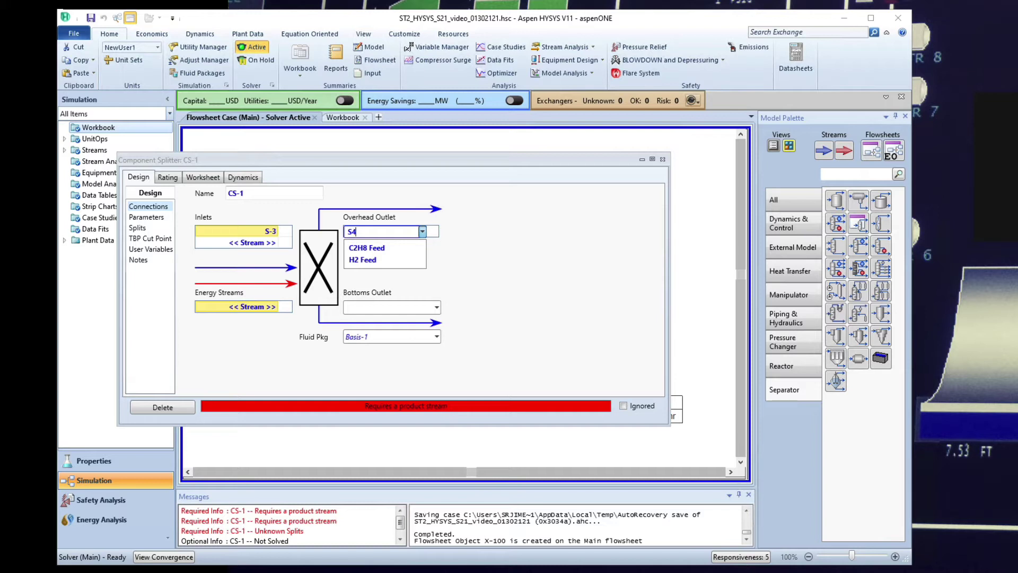
{"action": "key", "text": "Return"}
{"action": "left_click", "coordinate": [375, 307]}
{"action": "type", "text": "S5"}
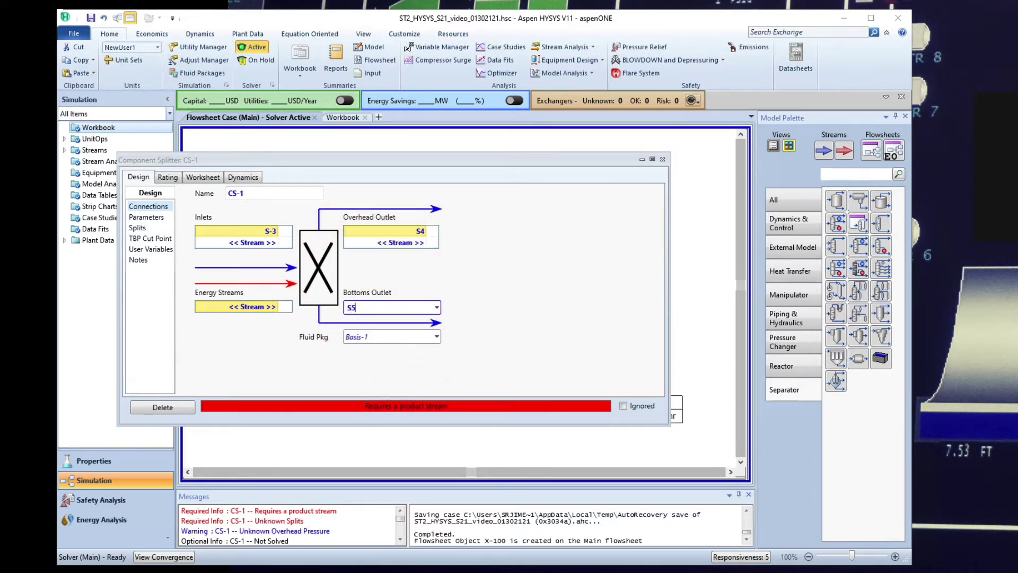
{"action": "key", "text": "Return"}
- Create a new energy stream named CS1 Duty for the splitter
{"action": "left_click_drag", "start_coordinate": [435, 160], "coordinate": [539, 176]}
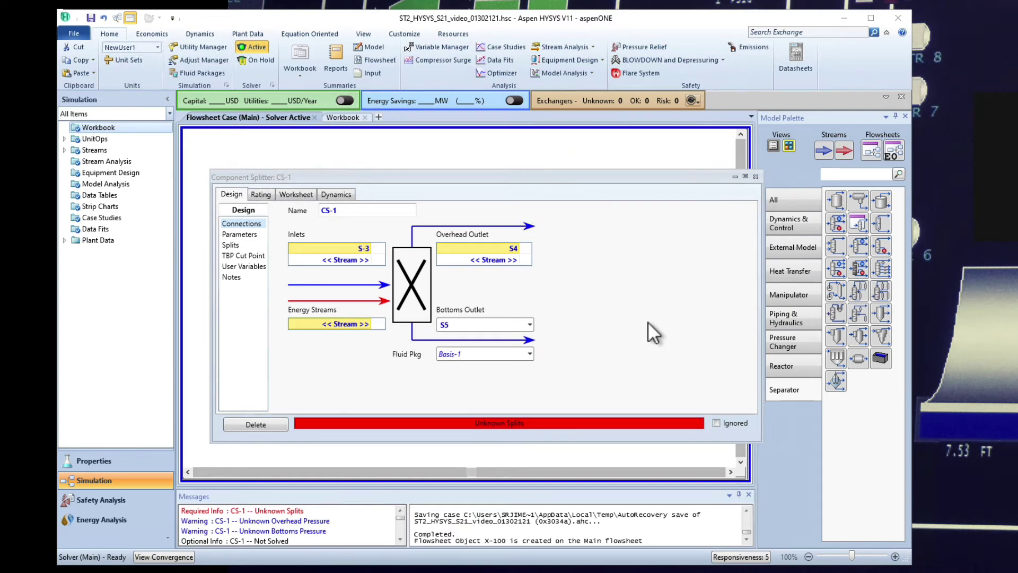
{"action": "left_click", "coordinate": [352, 323]}
{"action": "left_click", "coordinate": [344, 323]}
{"action": "type", "text": "CS1"}
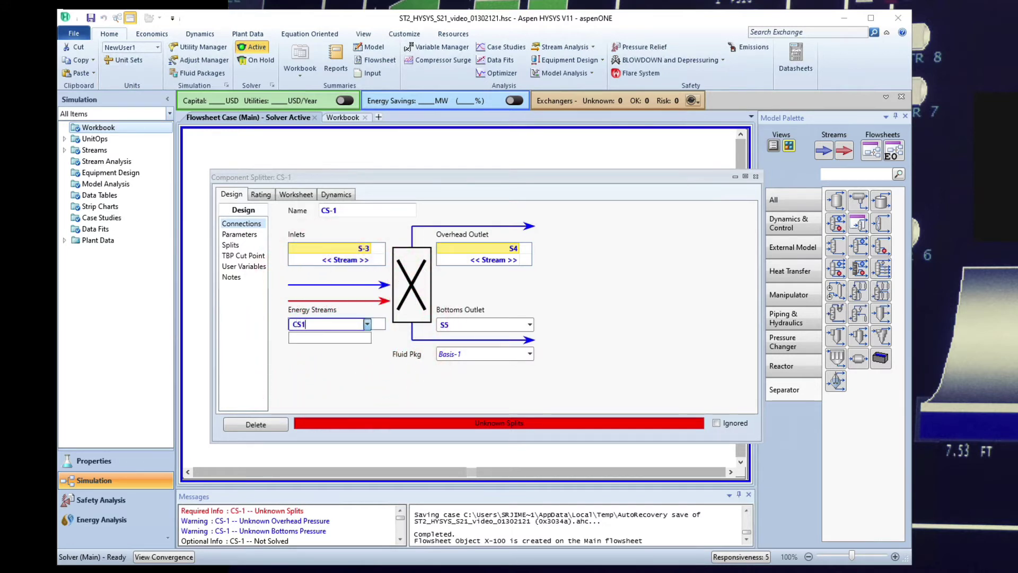
{"action": "type", "text": " Duty"}
- Display CS-1's Design > Splits table for Hydrogen, Methane, Benzene, Toluene and BiPhenyl
{"action": "left_click", "coordinate": [296, 194]}
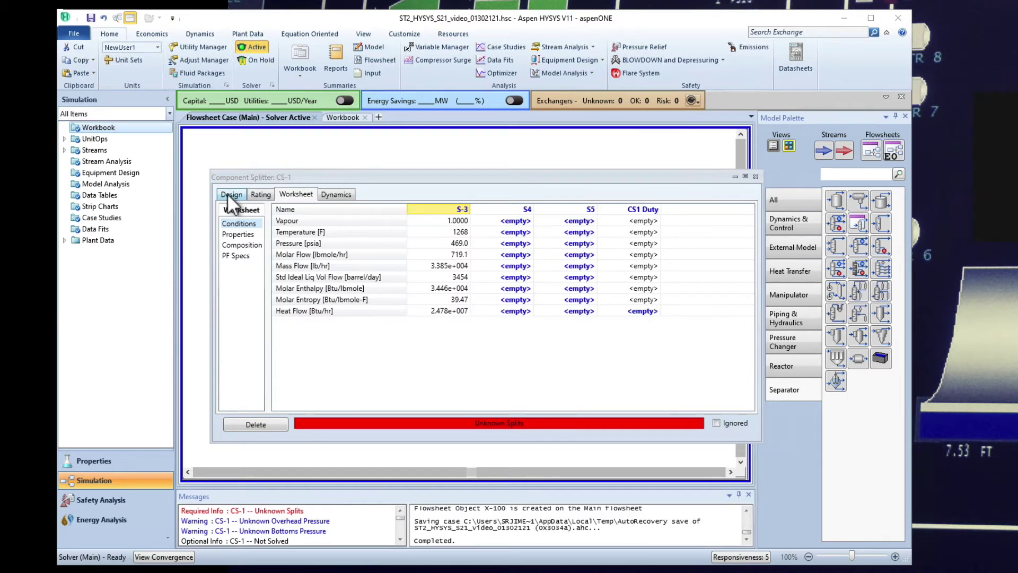
{"action": "left_click", "coordinate": [227, 193]}
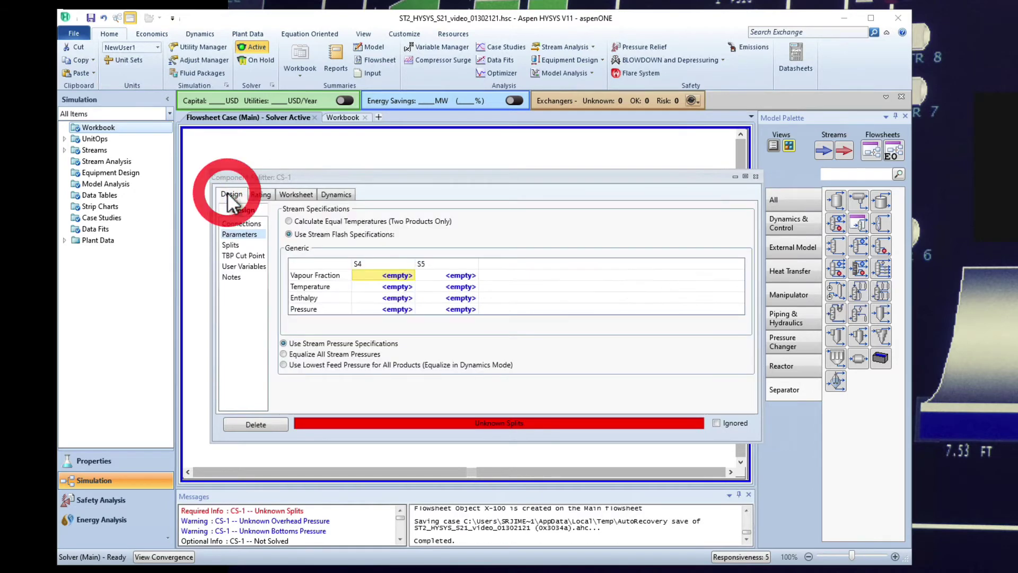
{"action": "left_click", "coordinate": [241, 247]}
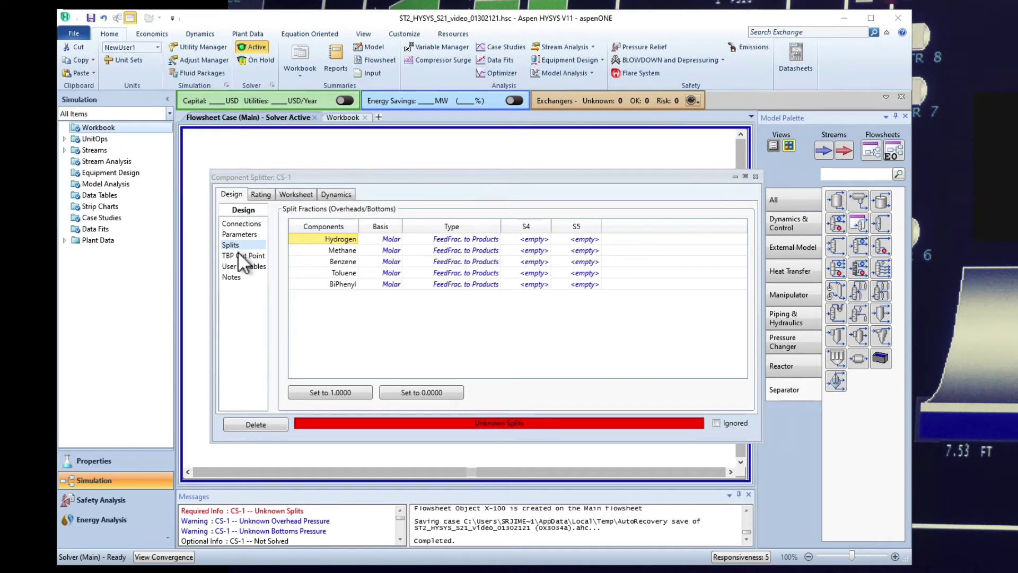
{"action": "left_click", "coordinate": [459, 226]}
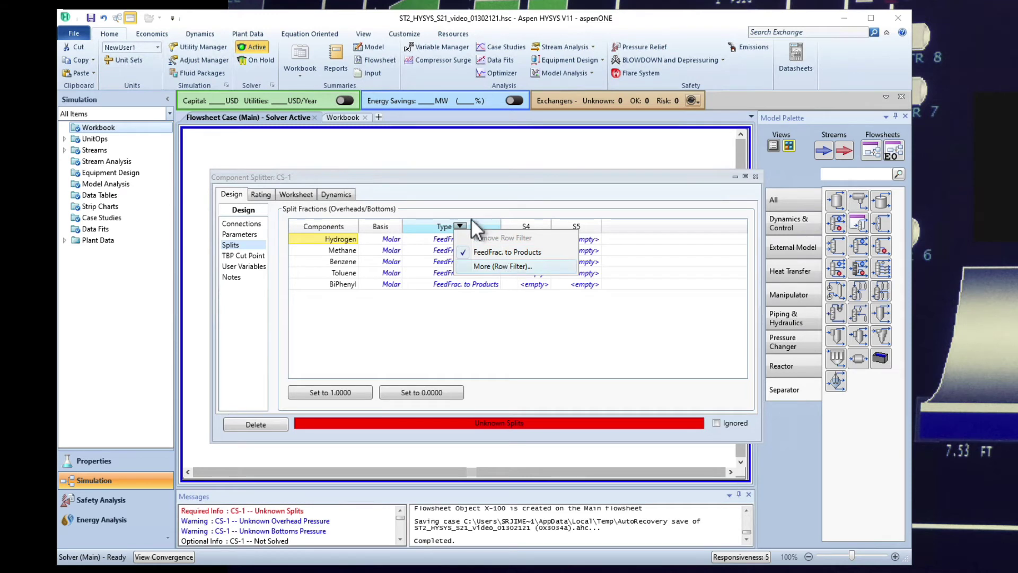
{"action": "left_click", "coordinate": [475, 201]}
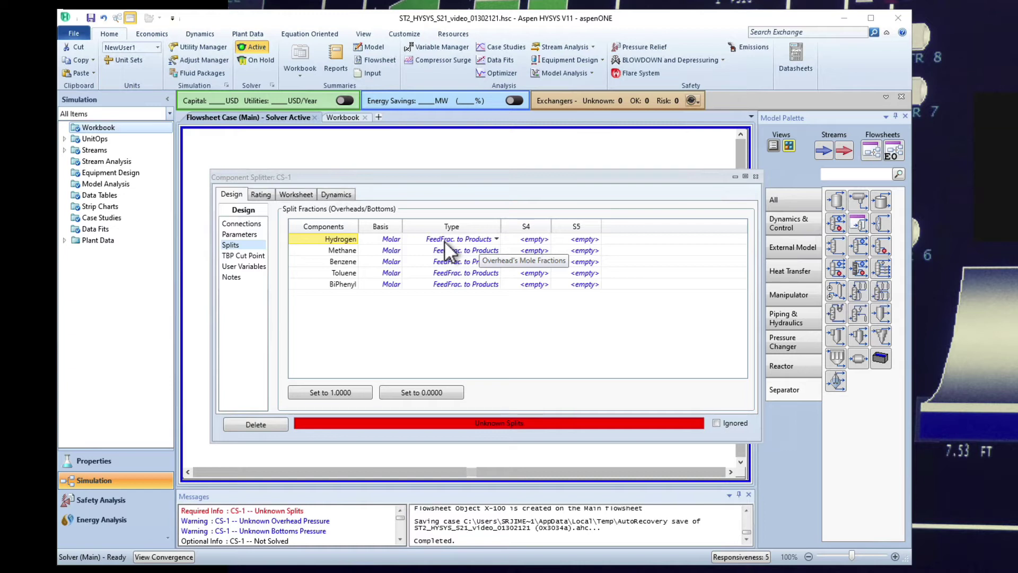
- Enter S4 split fractions of 1 for Hydrogen and Methane and 0 for Benzene, Toluene, BiPhenyl
{"action": "left_click", "coordinate": [533, 240]}
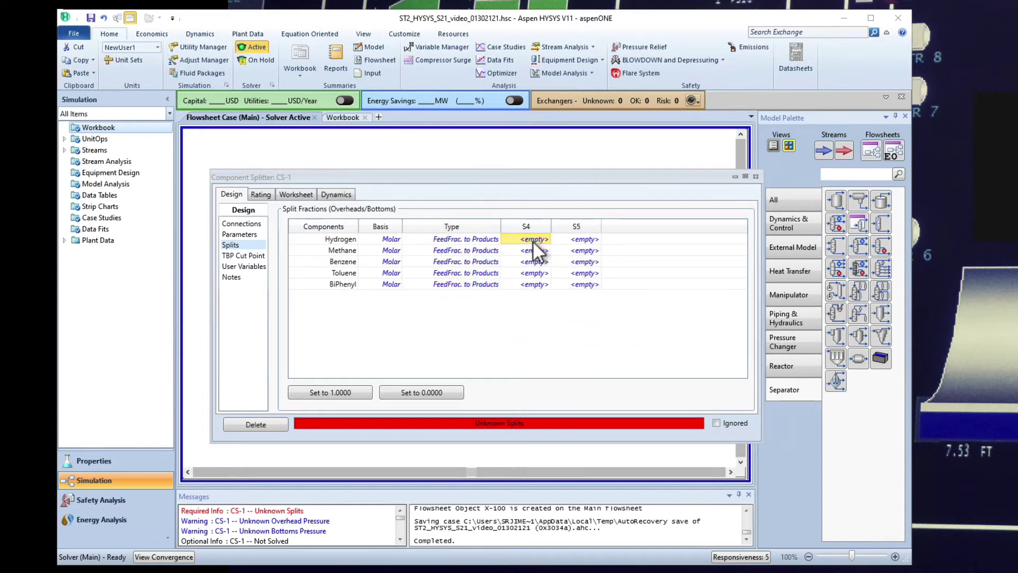
{"action": "key", "text": "Down"}
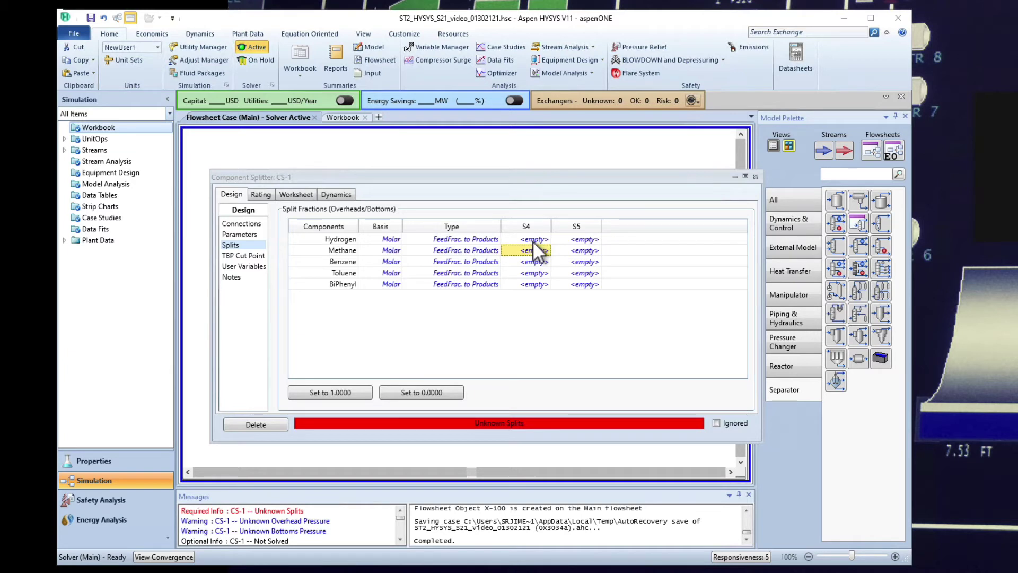
{"action": "key", "text": "Up"}
{"action": "key", "text": "Return"}
{"action": "type", "text": "0"}
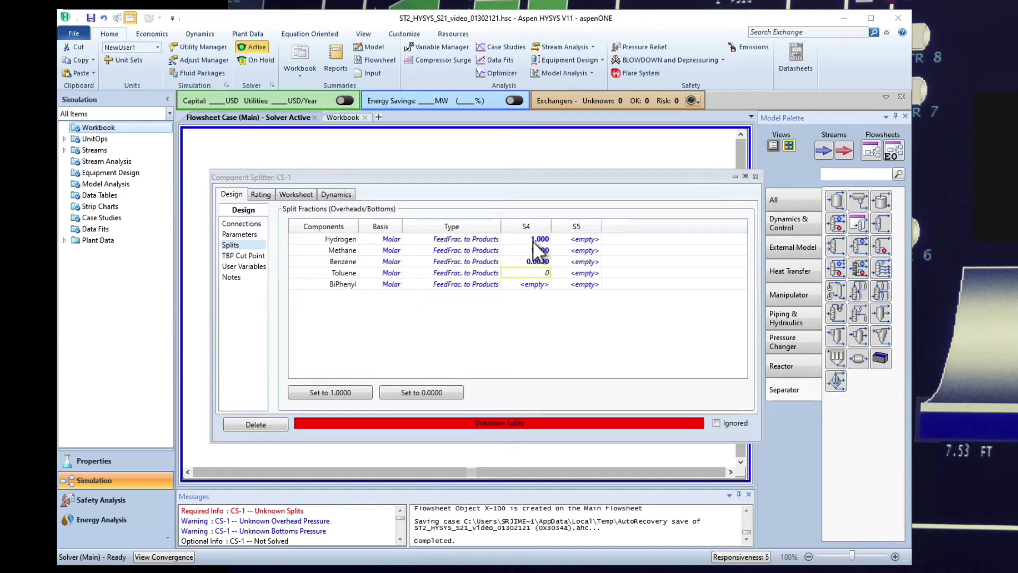
{"action": "key", "text": "Return"}
{"action": "type", "text": "0"}
{"action": "key", "text": "Return"}
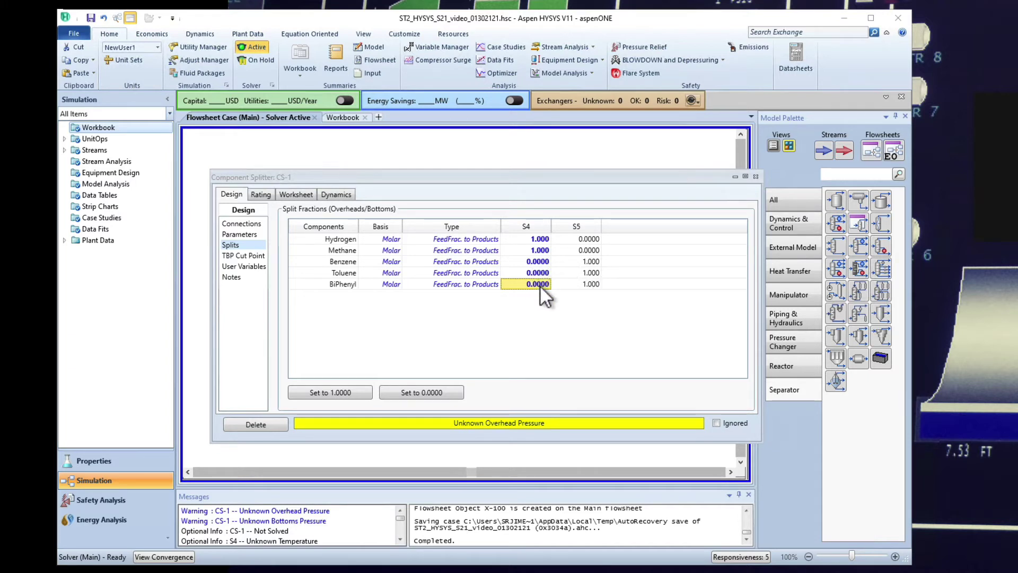
- Correct BiPhenyl's split so its S4 fraction ends at 0
{"action": "key", "text": "Delete"}
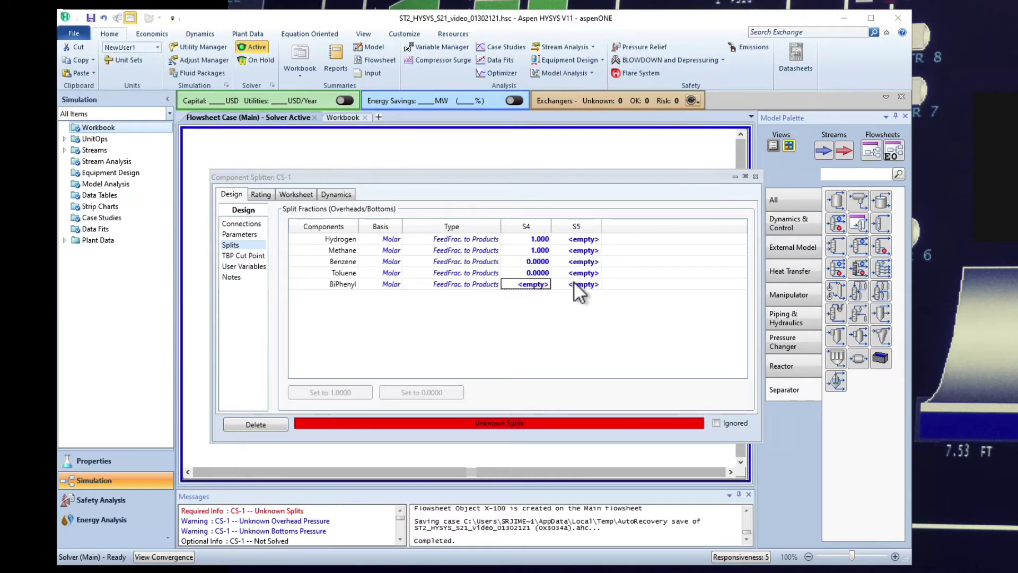
{"action": "left_click", "coordinate": [573, 281]}
{"action": "key", "text": "Return"}
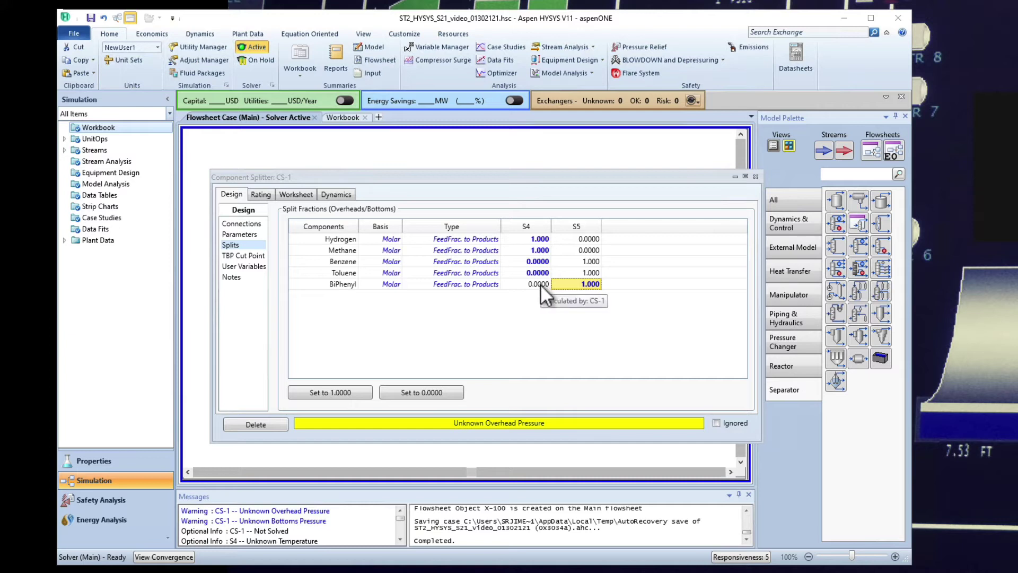
{"action": "left_click", "coordinate": [566, 284]}
{"action": "key", "text": "Delete"}
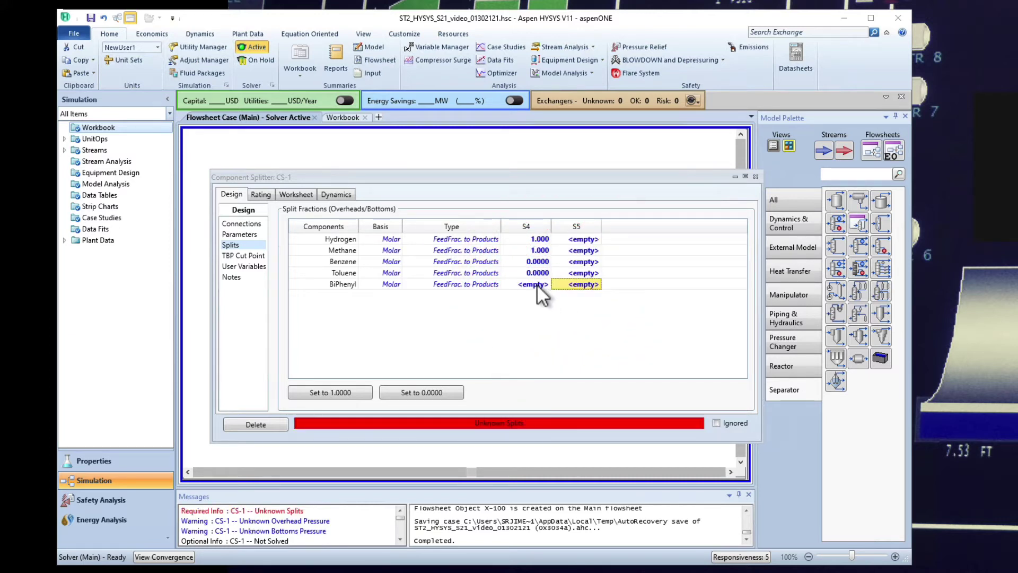
{"action": "left_click", "coordinate": [536, 282]}
{"action": "type", "text": "1"}
{"action": "key", "text": "Return"}
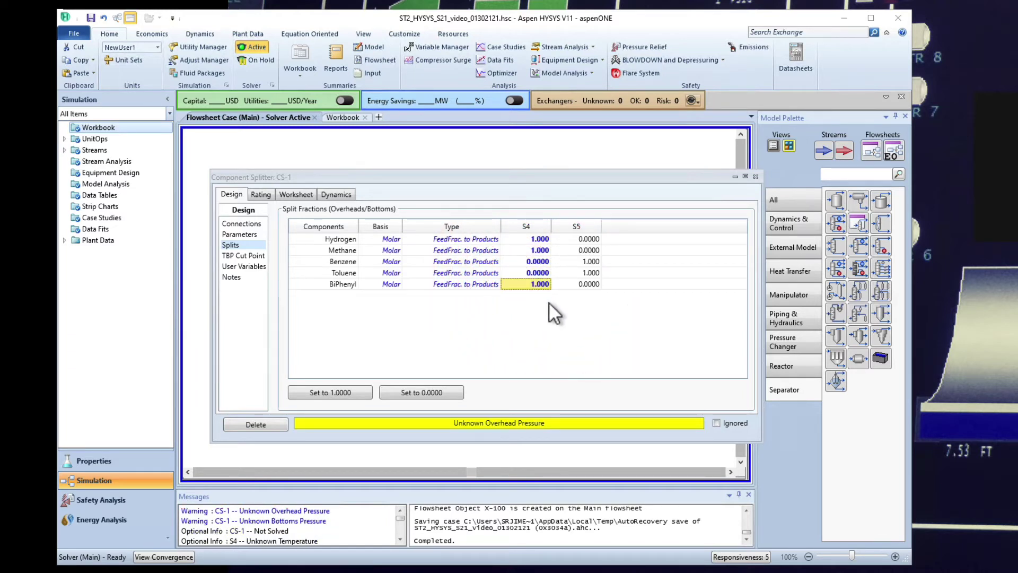
{"action": "left_click", "coordinate": [537, 283]}
{"action": "type", "text": "0"}
{"action": "key", "text": "Return"}
- Set S4 and S5 to 1268 F and enter their pressures on the Worksheet, then close CS-1
{"action": "left_click", "coordinate": [296, 193]}
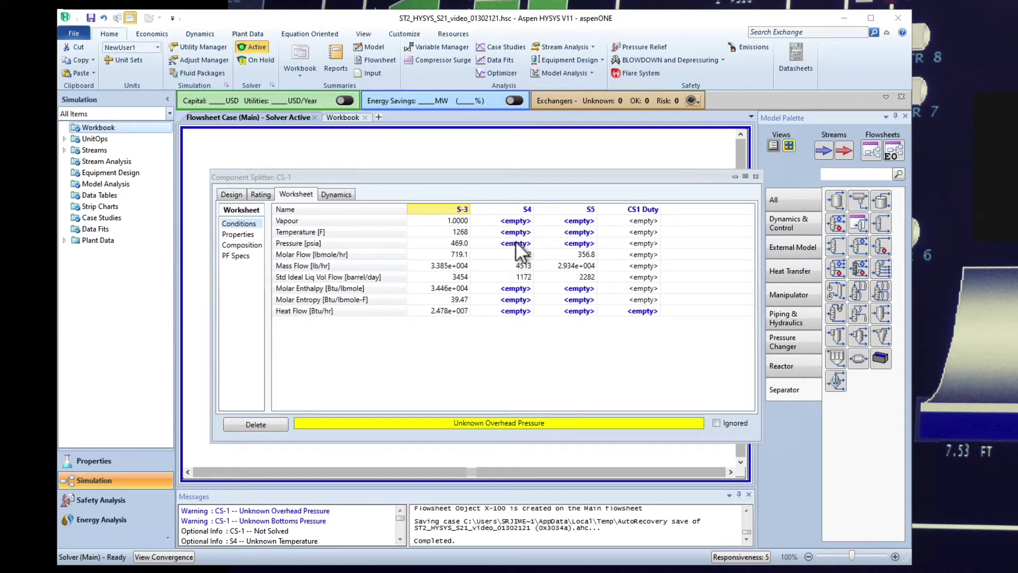
{"action": "left_click", "coordinate": [514, 231]}
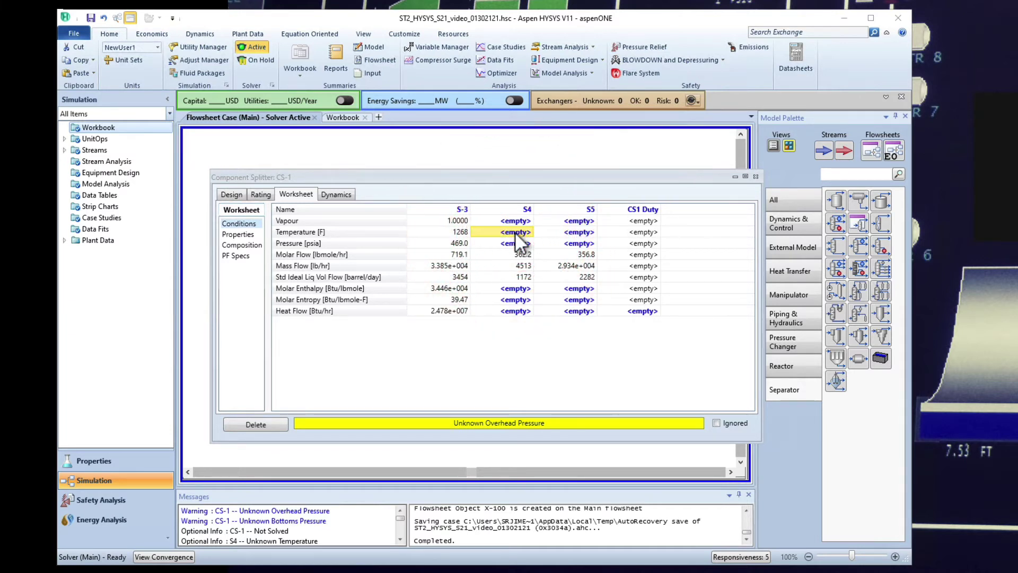
{"action": "type", "text": "1268"}
{"action": "key", "text": "Return"}
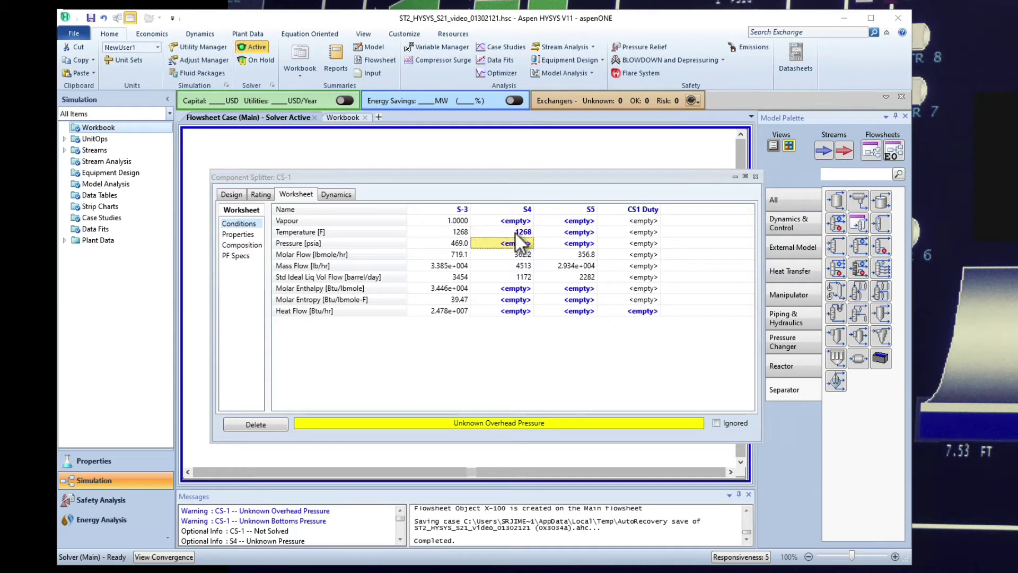
{"action": "type", "text": "50"}
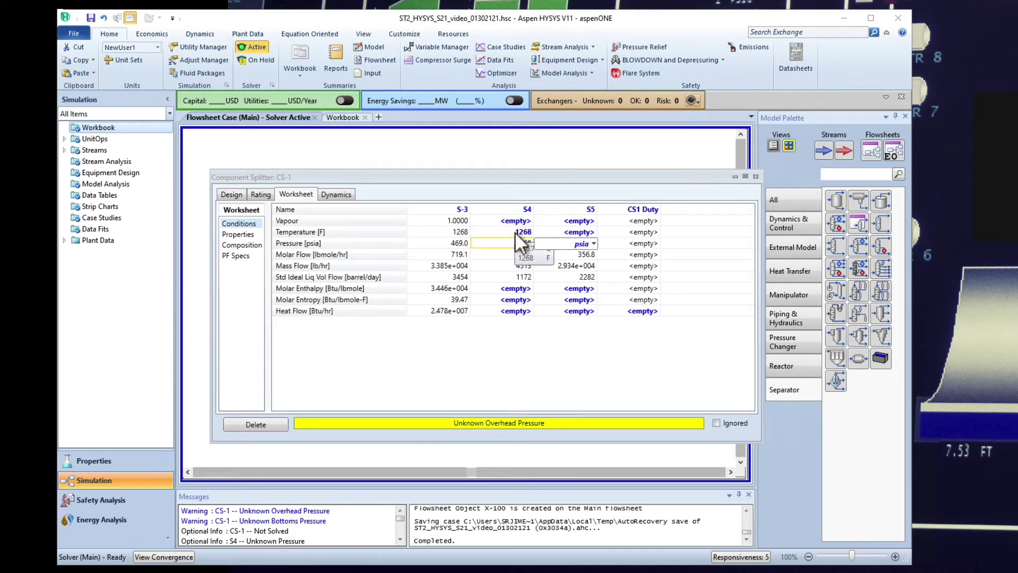
{"action": "key", "text": "Return"}
{"action": "left_click", "coordinate": [566, 230]}
{"action": "type", "text": "12"}
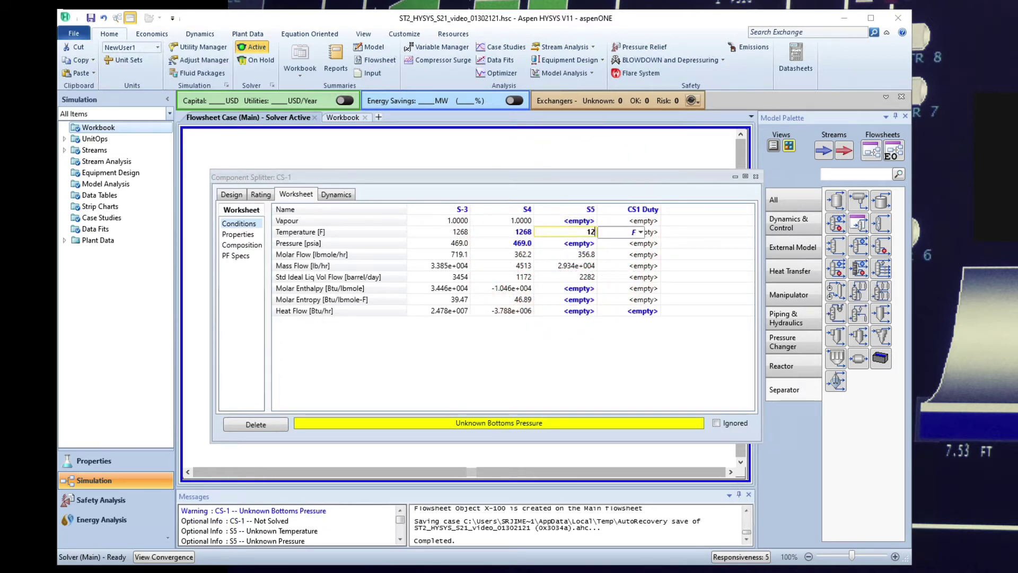
{"action": "type", "text": "68"}
{"action": "key", "text": "Return"}
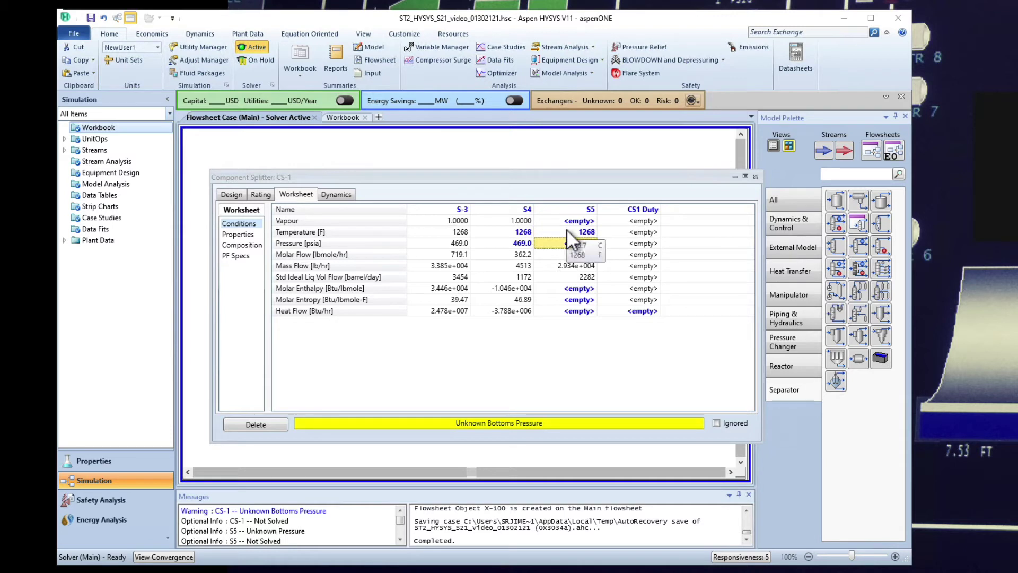
{"action": "key", "text": "Down"}
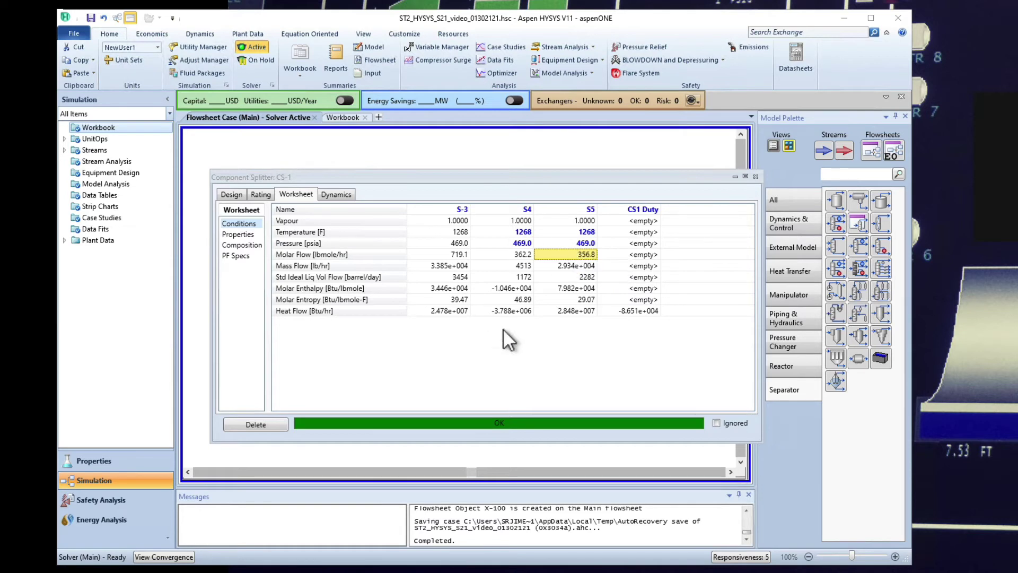
{"action": "left_click", "coordinate": [757, 176]}
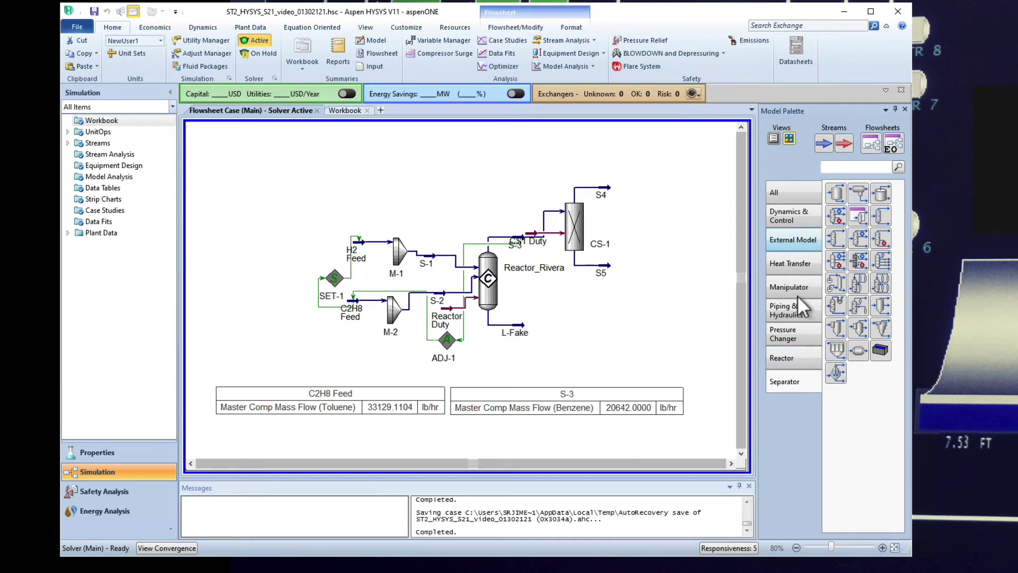
- Place a tee on the flowsheet above S4 and open its properties
{"action": "left_click", "coordinate": [783, 192]}
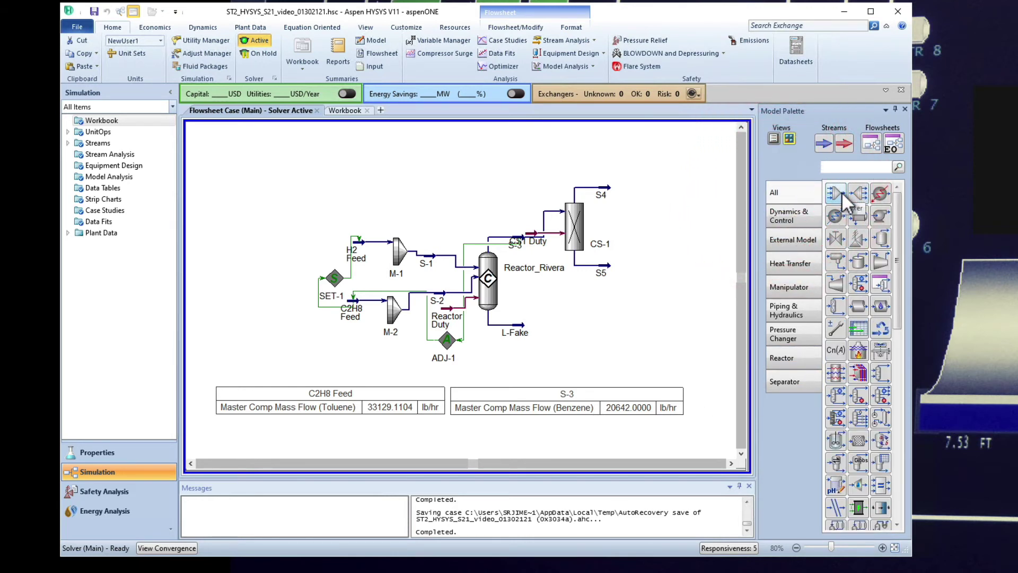
{"action": "left_click", "coordinate": [855, 190]}
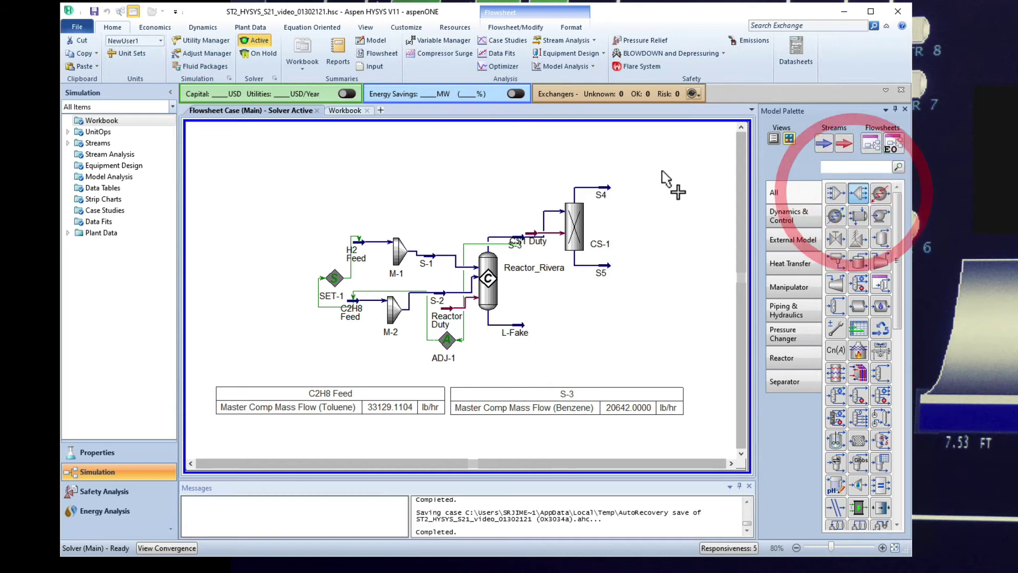
{"action": "left_click", "coordinate": [569, 171]}
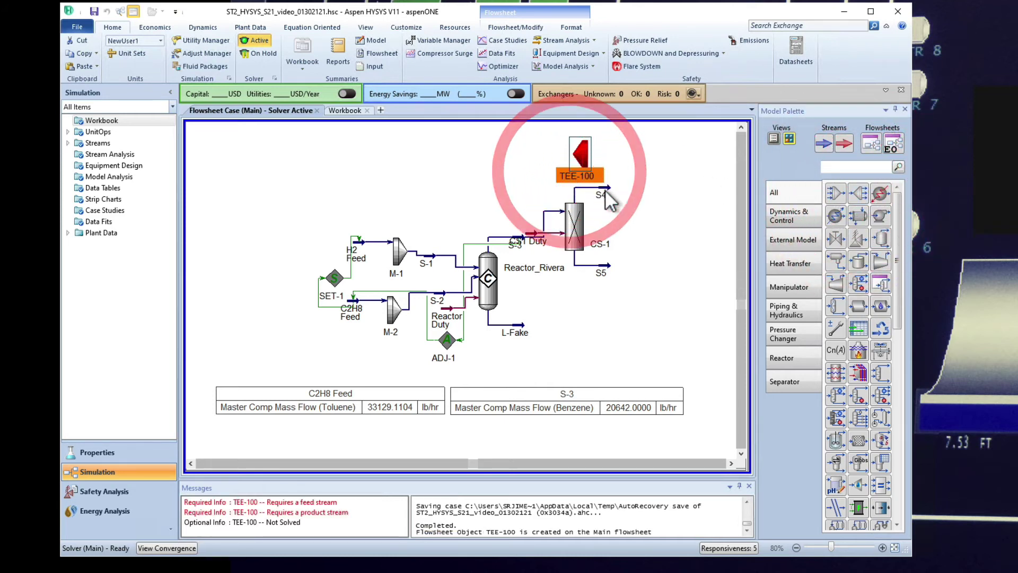
{"action": "double_click", "coordinate": [581, 152]}
- Name the tee S-1 and feed it from stream S4
{"action": "left_click", "coordinate": [216, 207]}
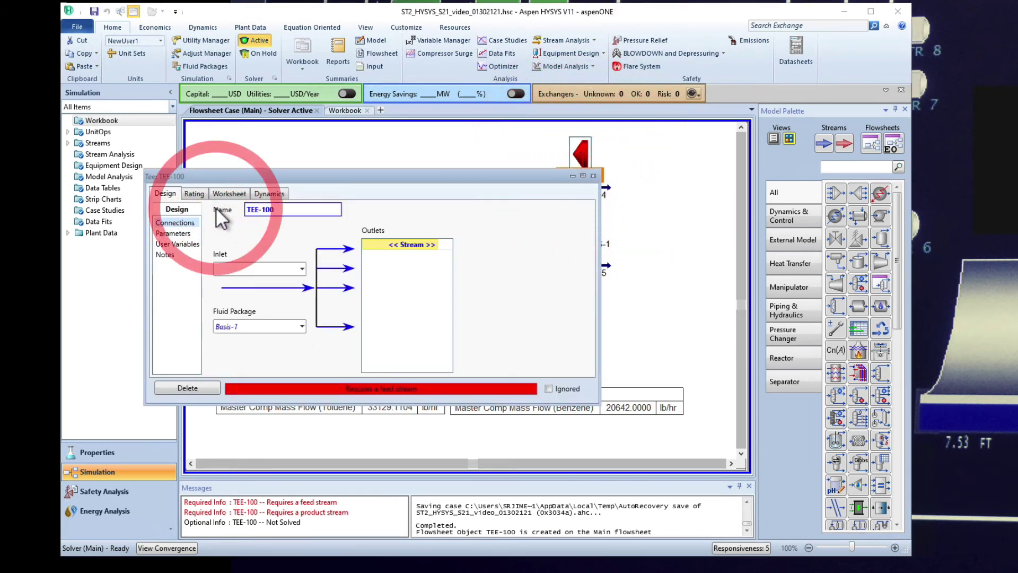
{"action": "left_click", "coordinate": [238, 212]}
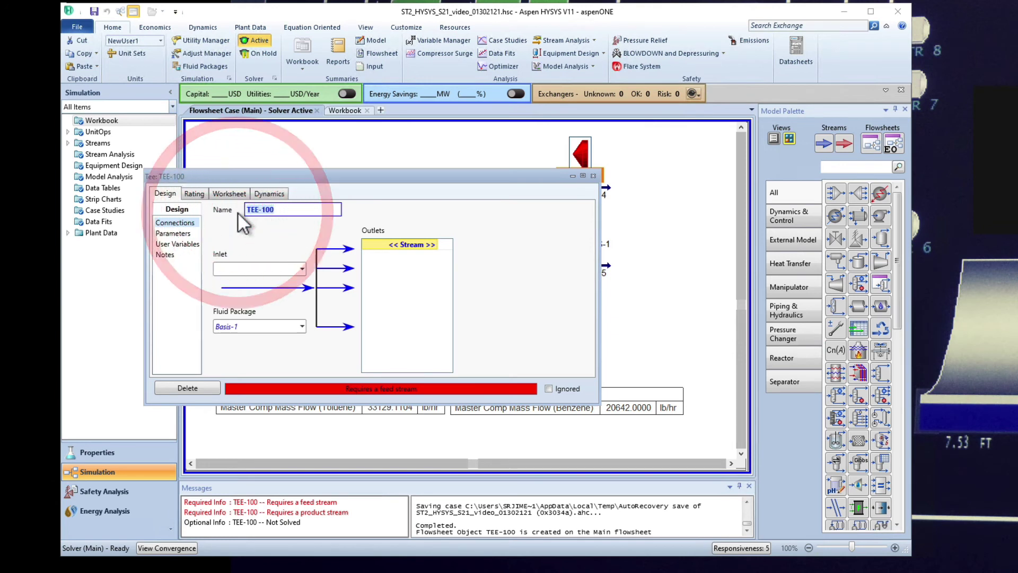
{"action": "type", "text": "S-1"}
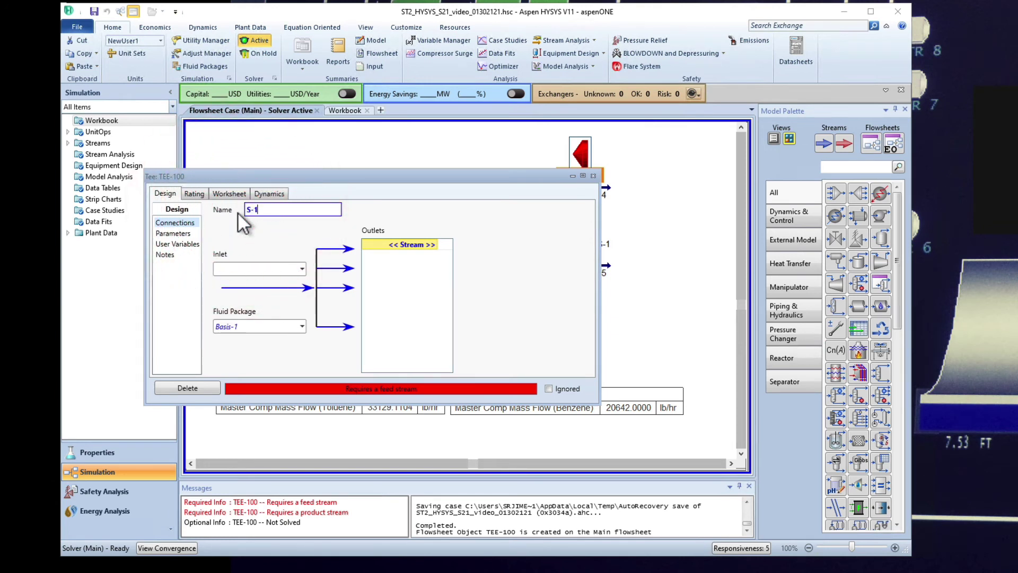
{"action": "left_click", "coordinate": [301, 269]}
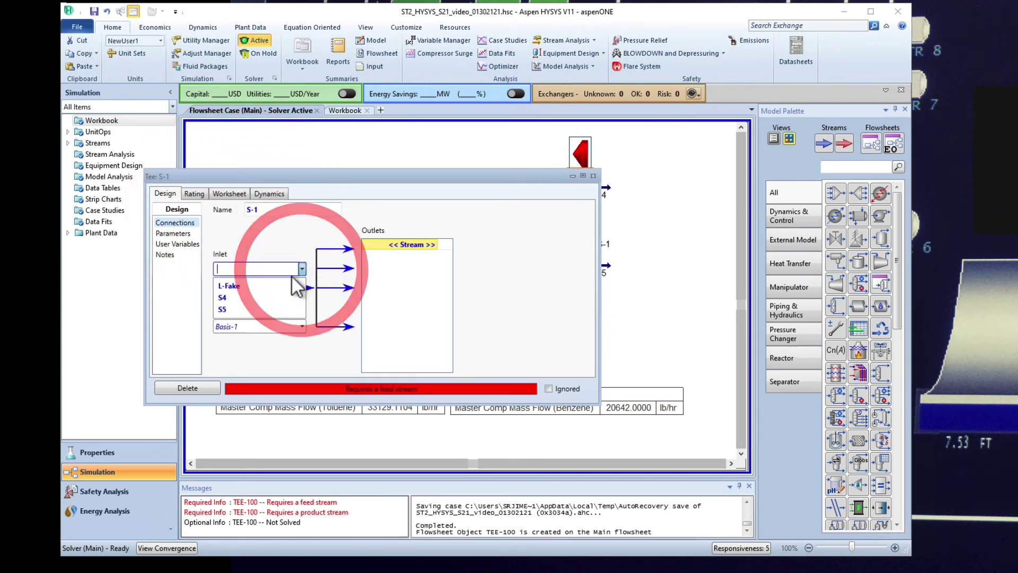
{"action": "left_click", "coordinate": [258, 298]}
{"action": "left_click_drag", "start_coordinate": [393, 179], "coordinate": [410, 224]}
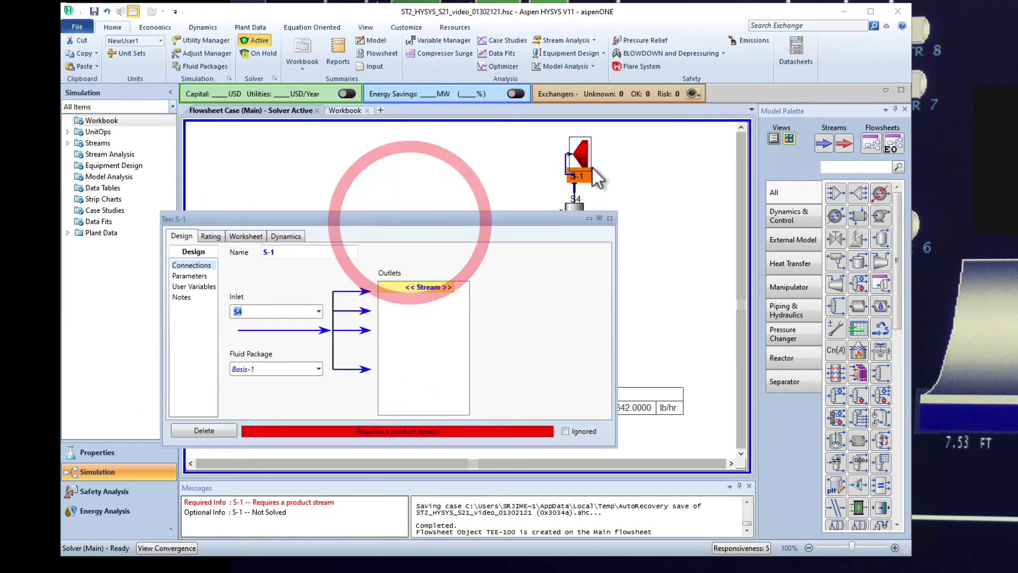
- Add outlets H2 Feed2Feed2Recycle and Purge, then close the tee window
{"action": "left_click", "coordinate": [432, 287]}
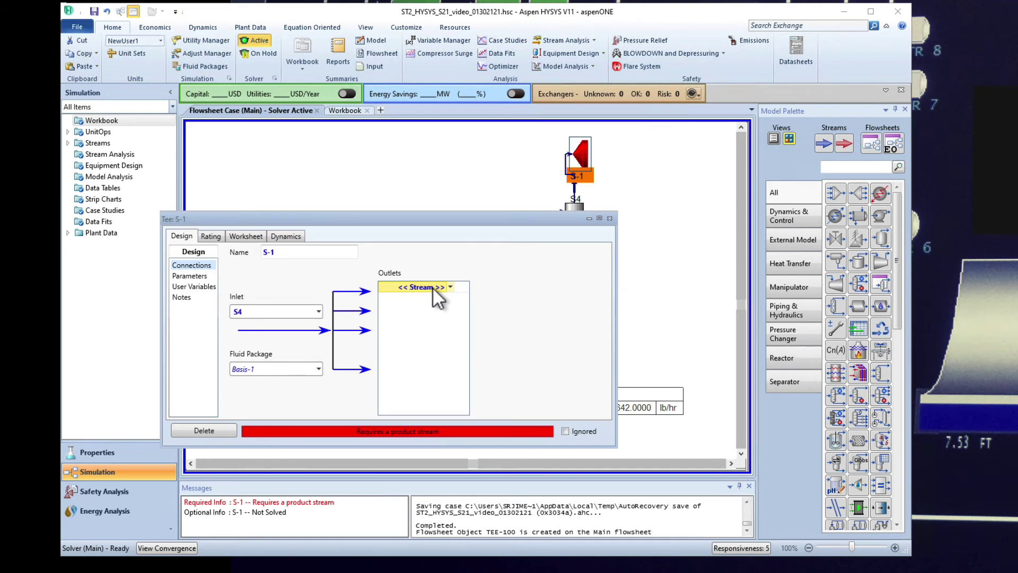
{"action": "type", "text": "H2 Feed2"}
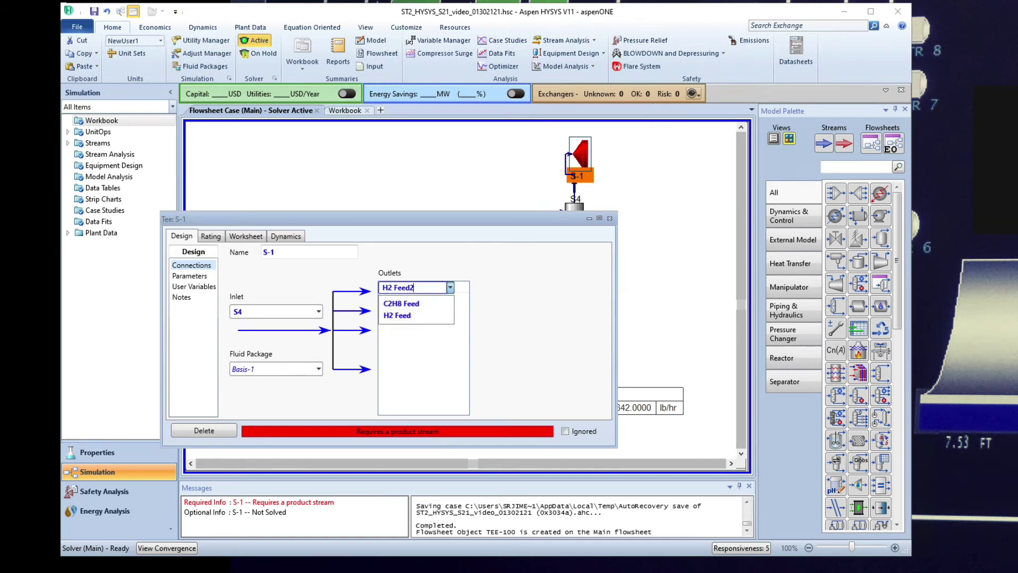
{"action": "type", "text": "Feed2Recycle"}
{"action": "key", "text": "Return"}
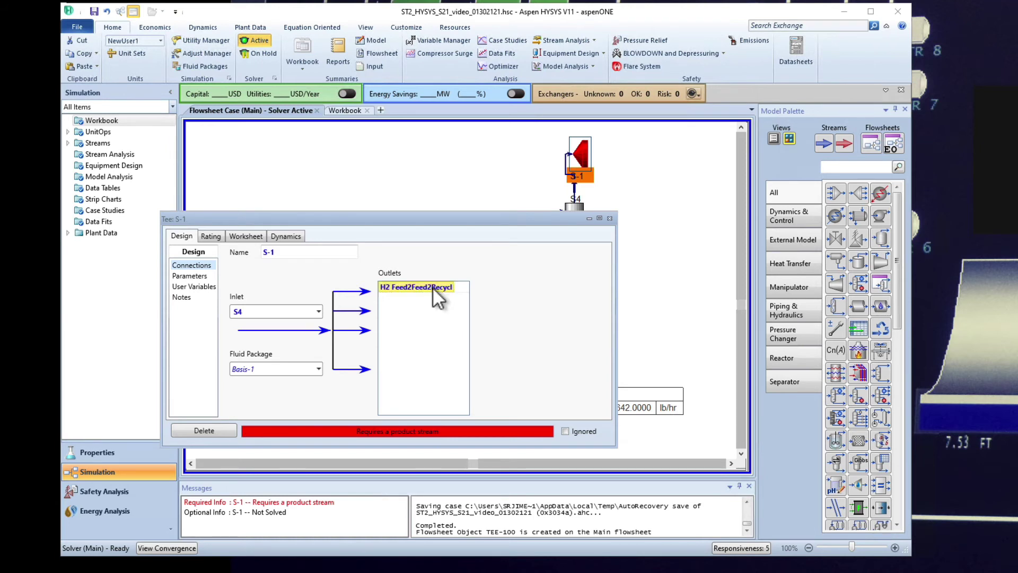
{"action": "left_click", "coordinate": [428, 298]}
{"action": "type", "text": "Purge"}
{"action": "key", "text": "Return"}
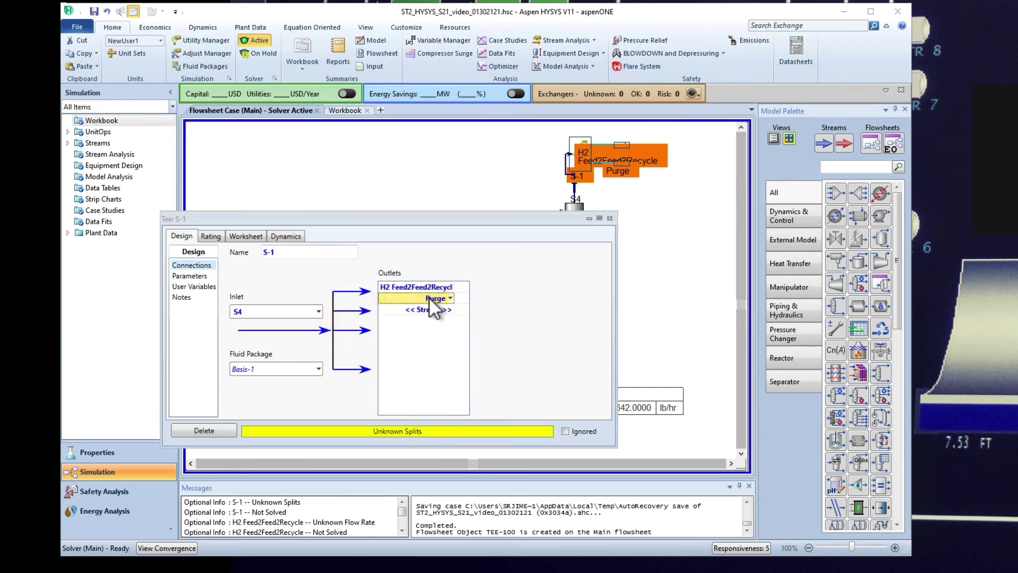
{"action": "left_click", "coordinate": [610, 218]}
- Flip tee S-1 horizontally, shift it slightly left, and rotate it upright
{"action": "left_click", "coordinate": [628, 218]}
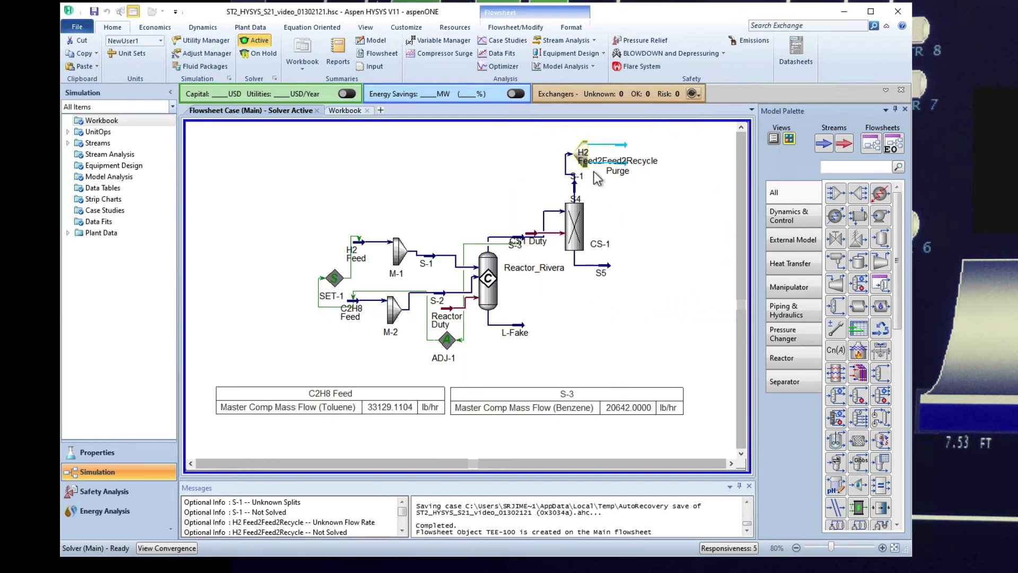
{"action": "left_click", "coordinate": [582, 157]}
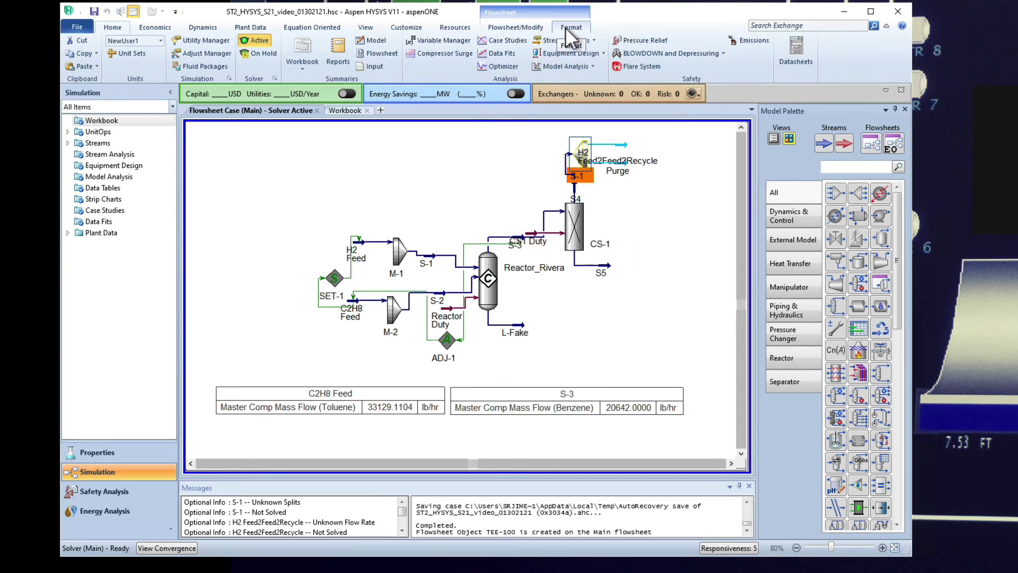
{"action": "left_click", "coordinate": [523, 29]}
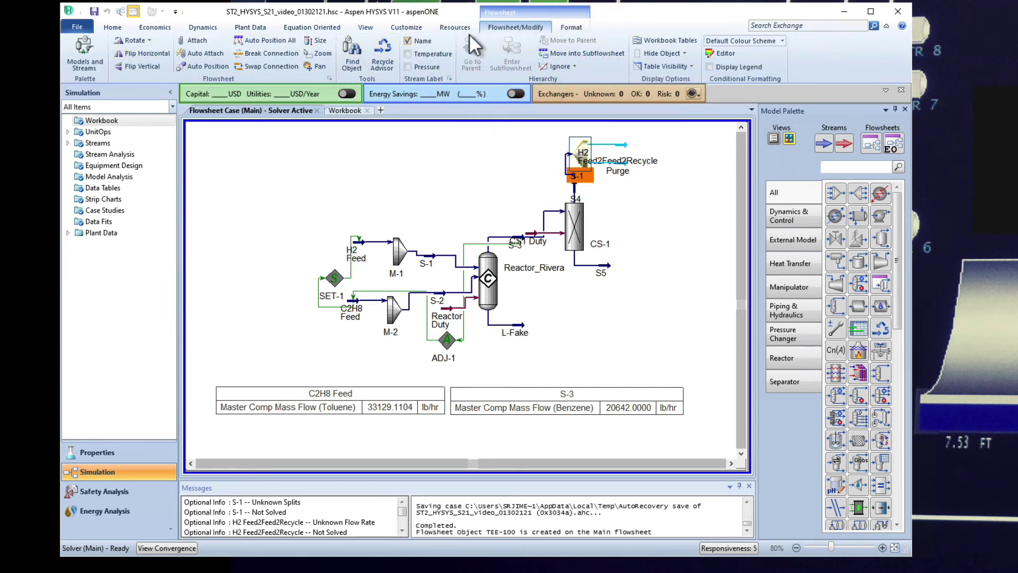
{"action": "left_click", "coordinate": [147, 40]}
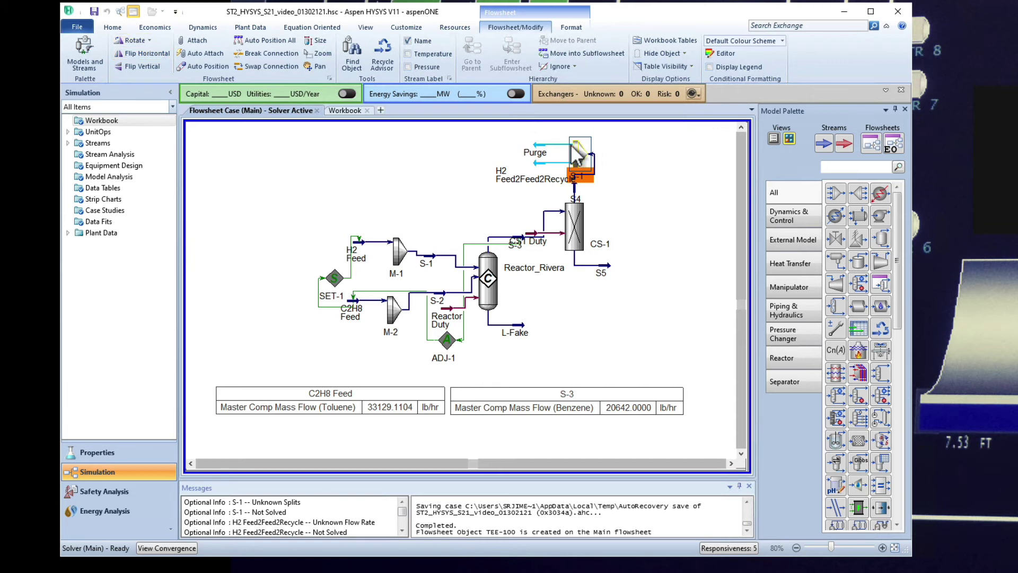
{"action": "mouse_move", "coordinate": [572, 144]}
{"action": "left_click_drag", "start_coordinate": [624, 158], "coordinate": [558, 160]}
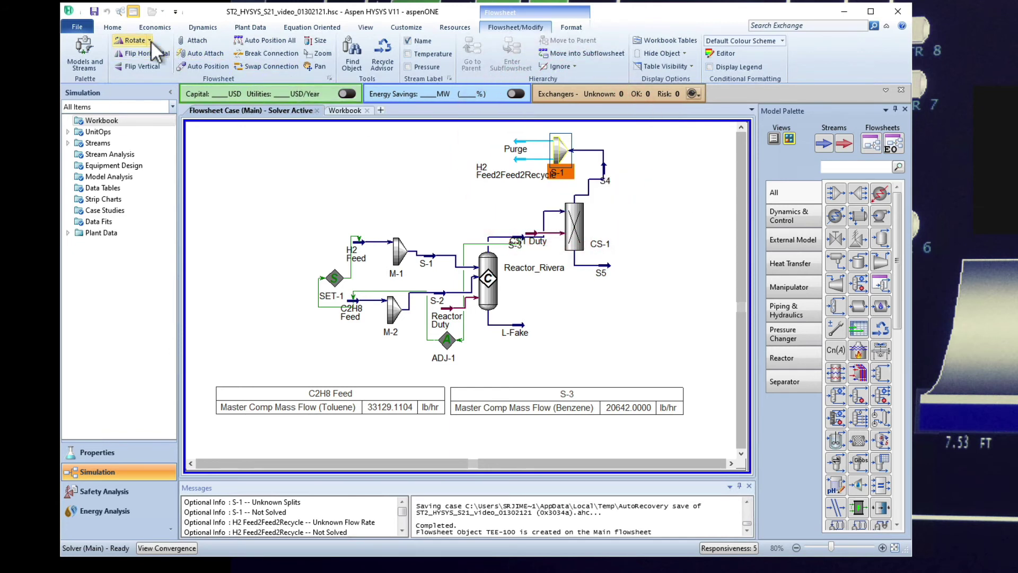
{"action": "left_click", "coordinate": [130, 39]}
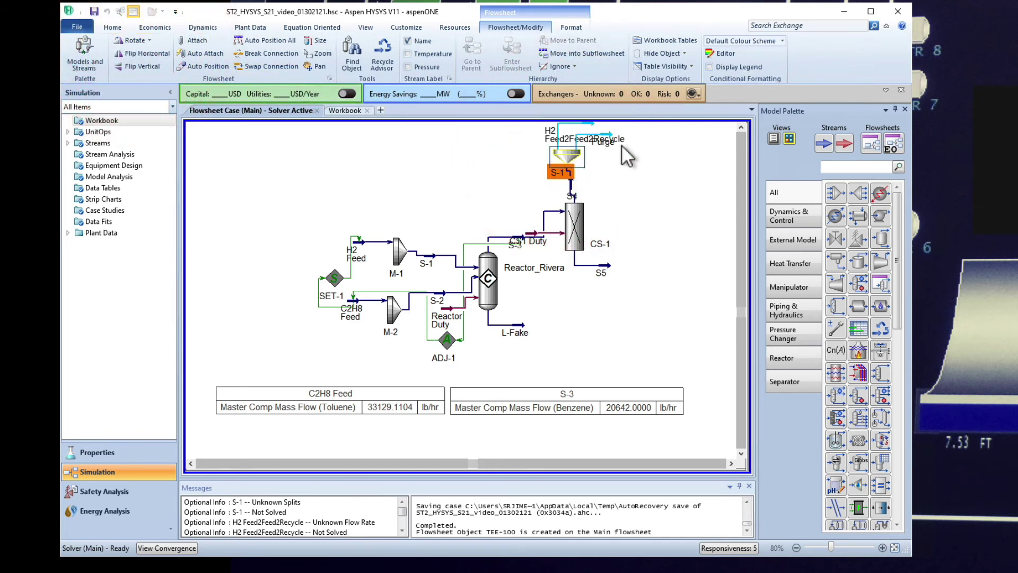
- Flip the H2 Feed2Feed2Recycle stream and move it to the left of the tee
{"action": "left_click", "coordinate": [621, 144]}
{"action": "left_click", "coordinate": [741, 127]}
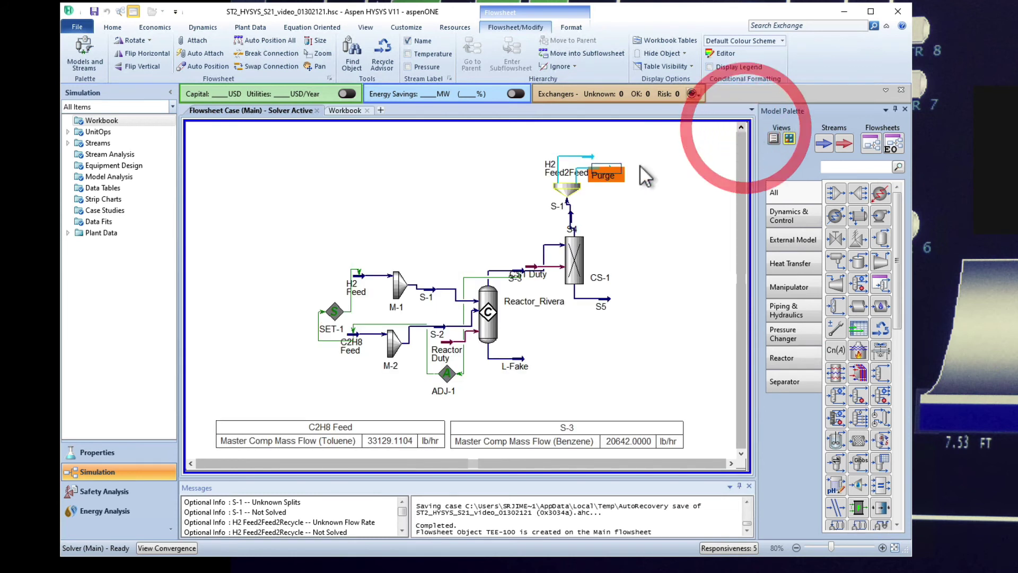
{"action": "left_click", "coordinate": [578, 188]}
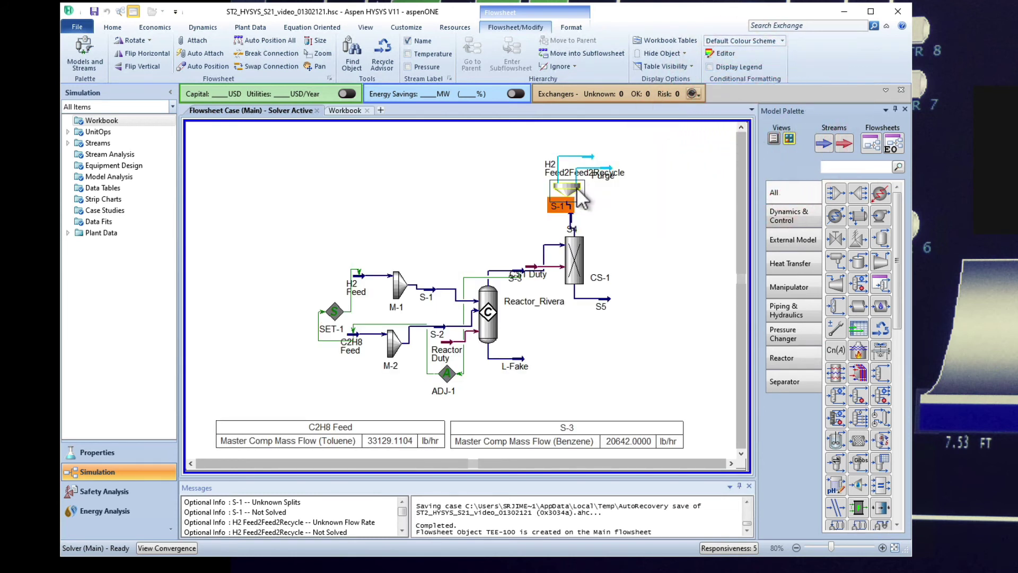
{"action": "left_click", "coordinate": [600, 158]}
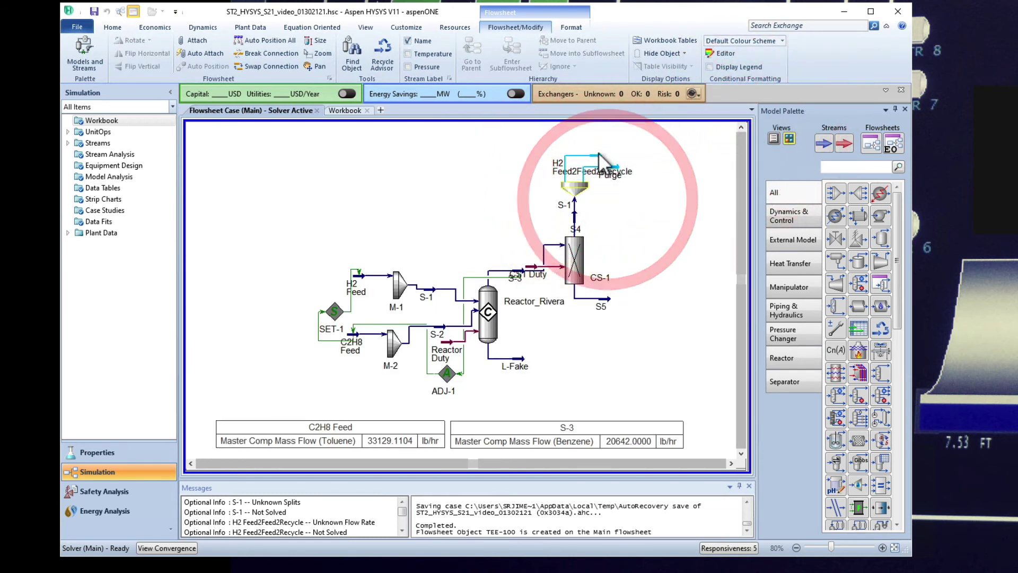
{"action": "left_click", "coordinate": [597, 154]}
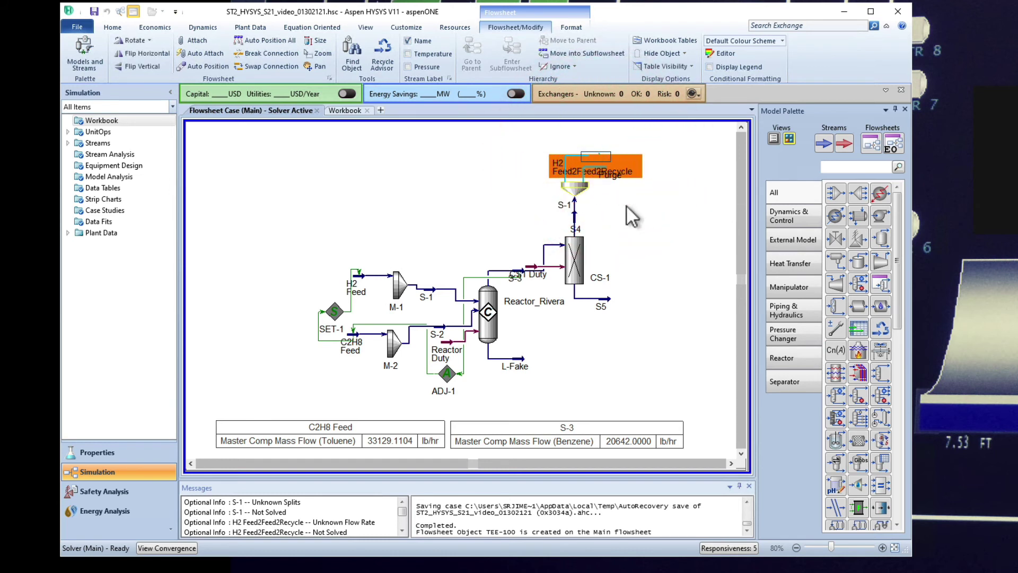
{"action": "left_click", "coordinate": [626, 205]}
{"action": "left_click", "coordinate": [598, 155]}
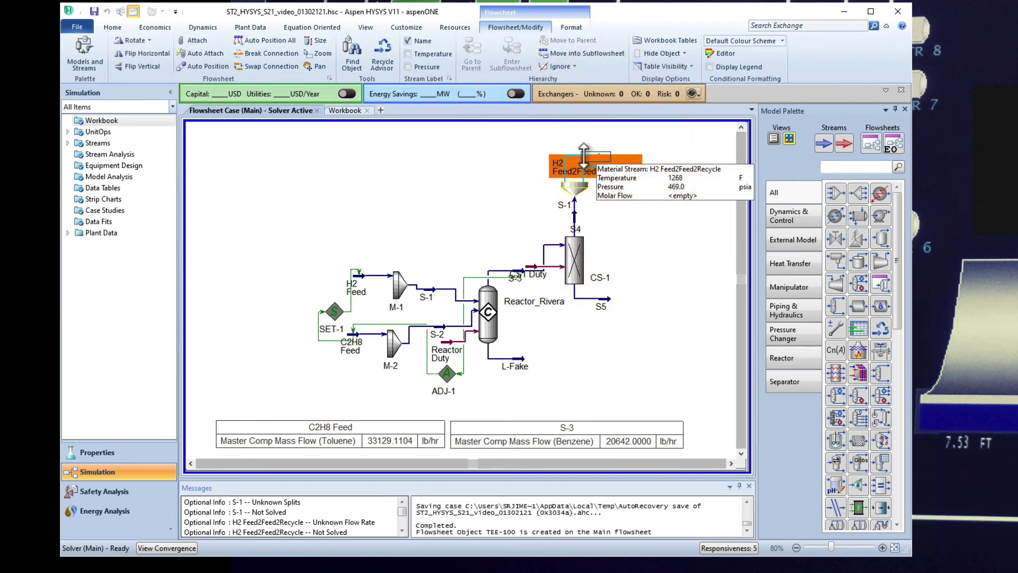
{"action": "left_click", "coordinate": [158, 53]}
{"action": "left_click", "coordinate": [637, 199]}
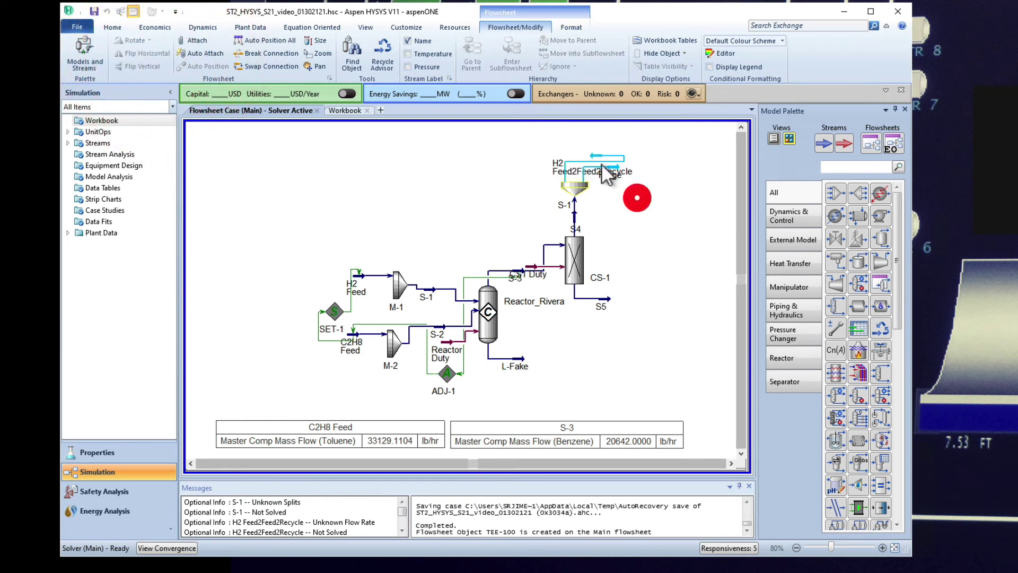
{"action": "mouse_move", "coordinate": [597, 158]}
{"action": "left_click_drag", "start_coordinate": [597, 157], "coordinate": [506, 157]}
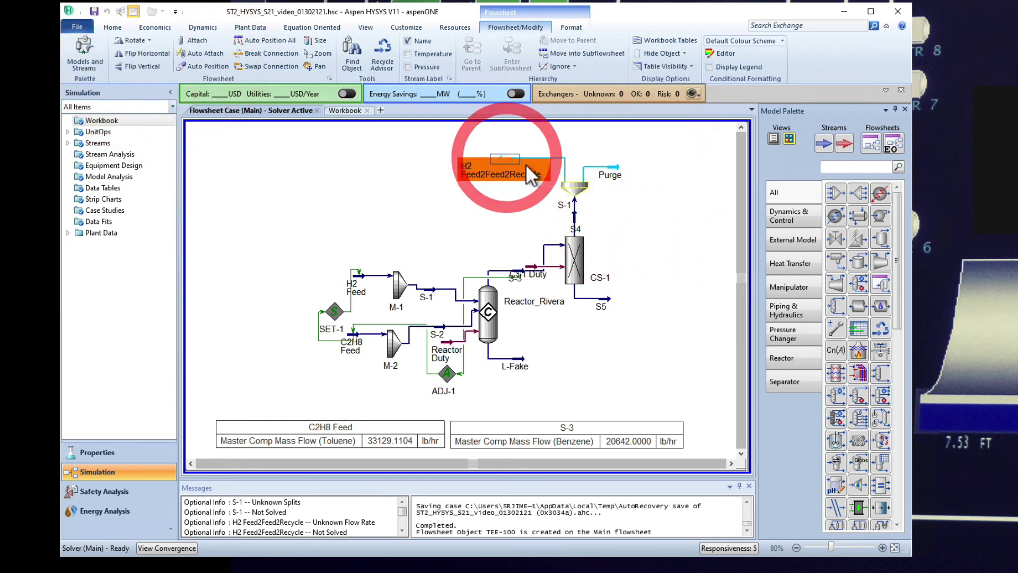
{"action": "left_click", "coordinate": [664, 210]}
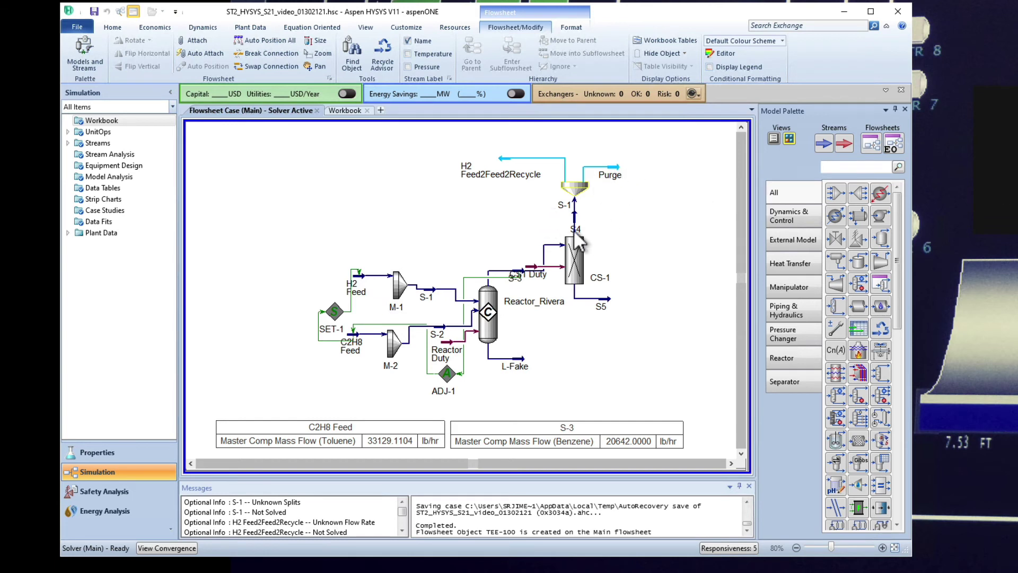
{"action": "mouse_move", "coordinate": [564, 208]}
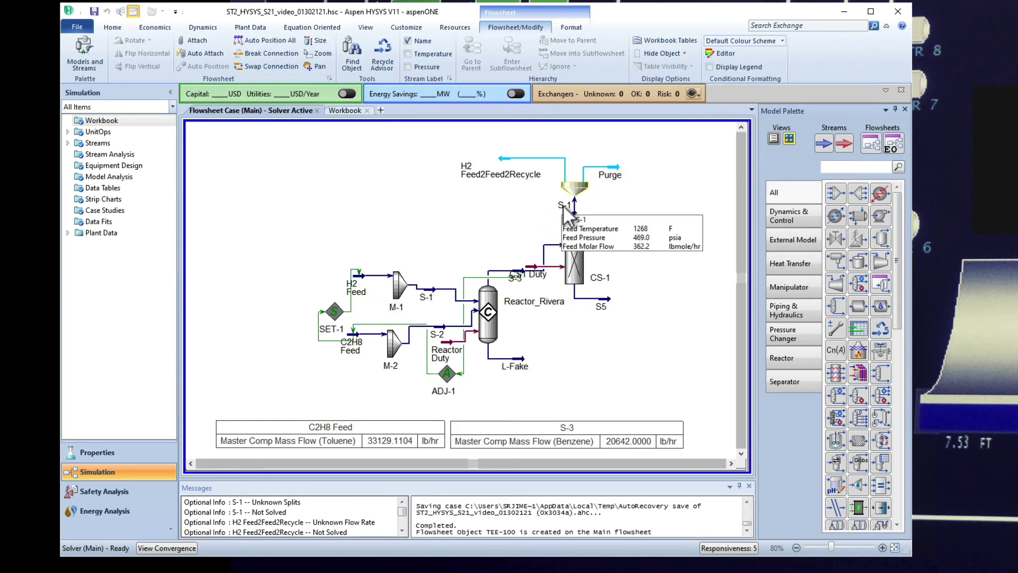
- Open tee S-1 and show its Design > Parameters flow ratios for both outlets
{"action": "double_click", "coordinate": [576, 191]}
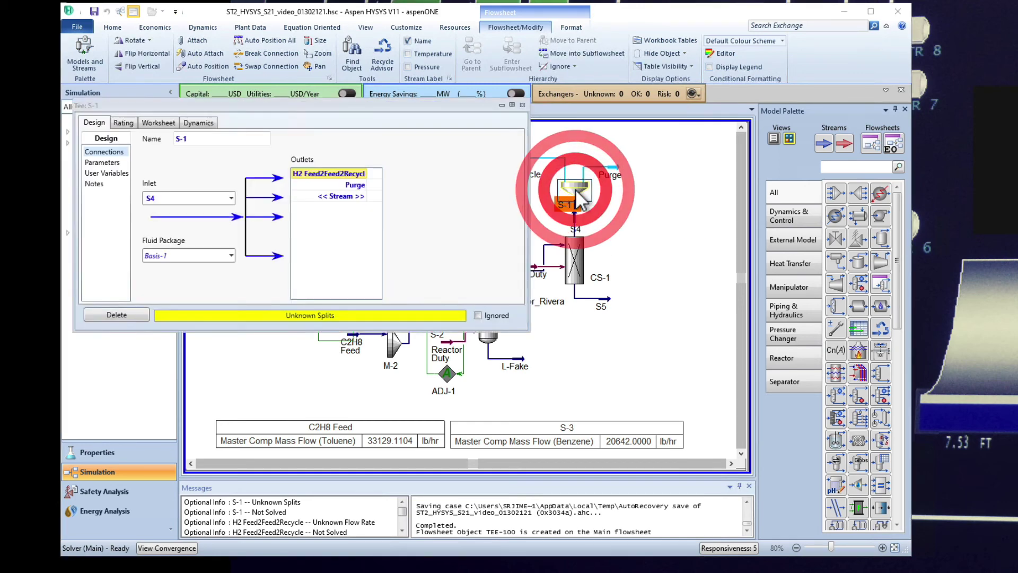
{"action": "left_click_drag", "start_coordinate": [345, 108], "coordinate": [514, 167]}
{"action": "left_click", "coordinate": [513, 167]}
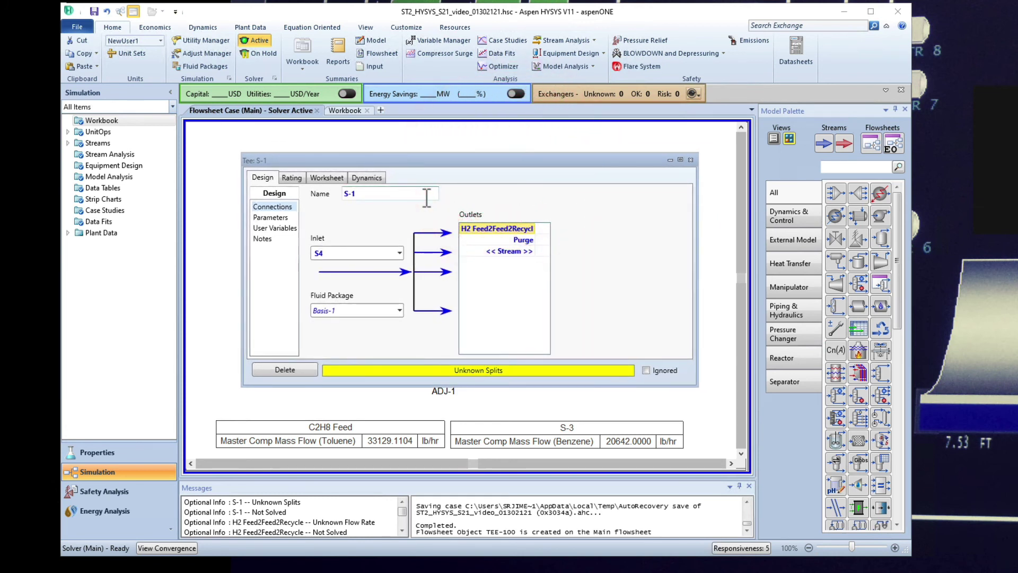
{"action": "left_click", "coordinate": [281, 217]}
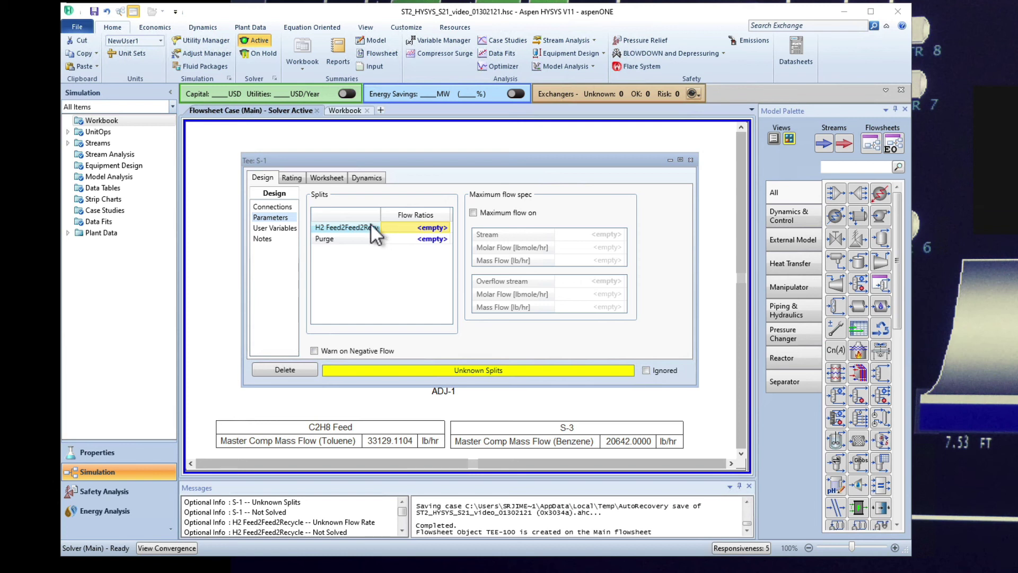
- Enter a Purge mass flow of 3384 lb/hr on tee S-1's Worksheet
{"action": "left_click", "coordinate": [326, 176]}
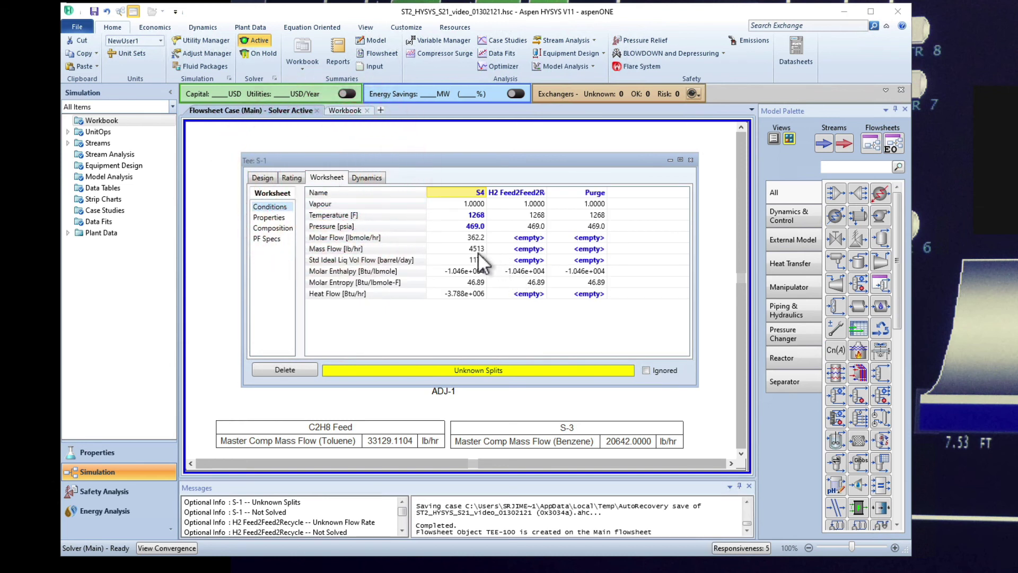
{"action": "mouse_move", "coordinate": [479, 255]}
{"action": "left_click", "coordinate": [588, 249]}
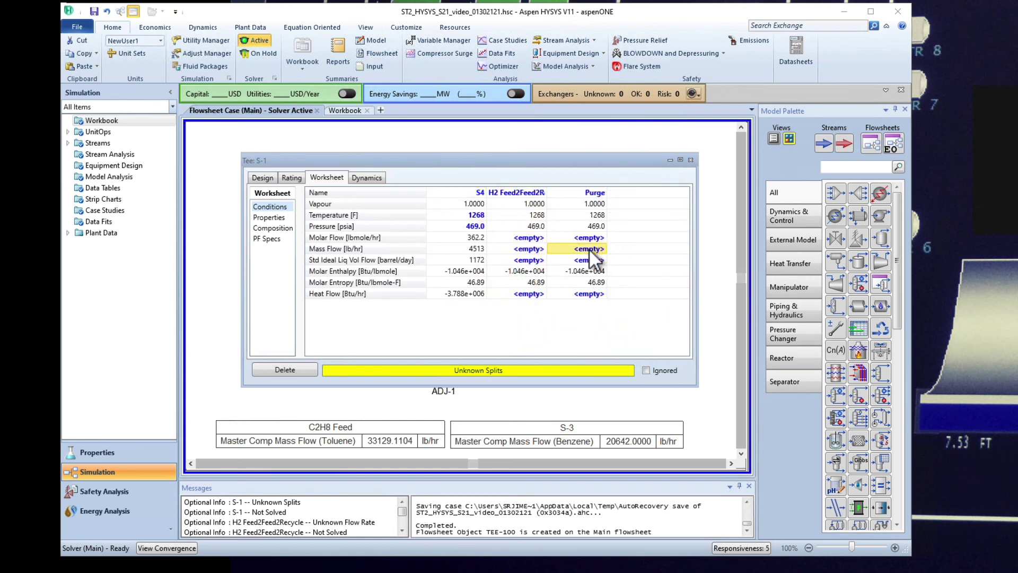
{"action": "type", "text": "33"}
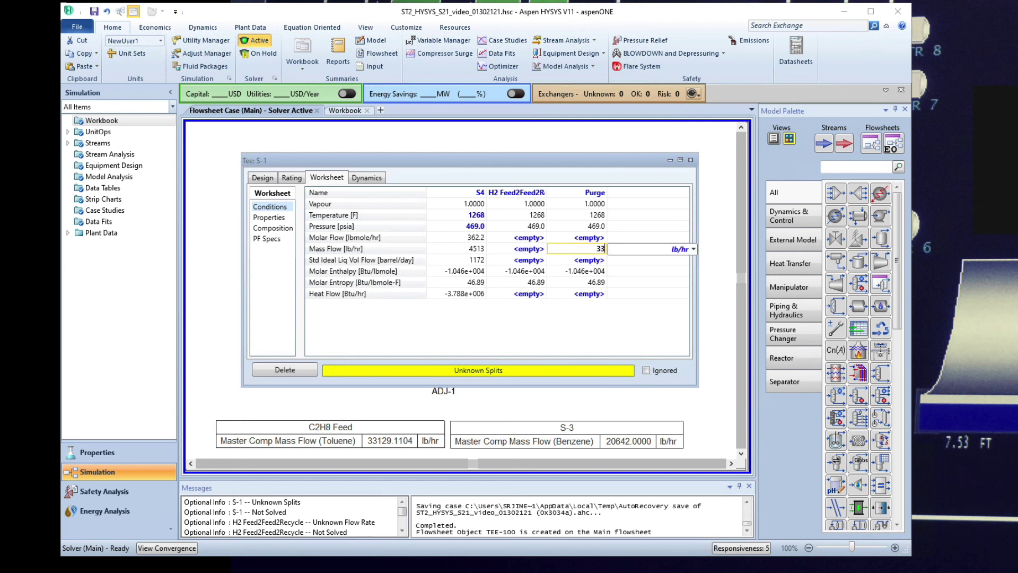
{"action": "type", "text": "84"}
{"action": "key", "text": "Return"}
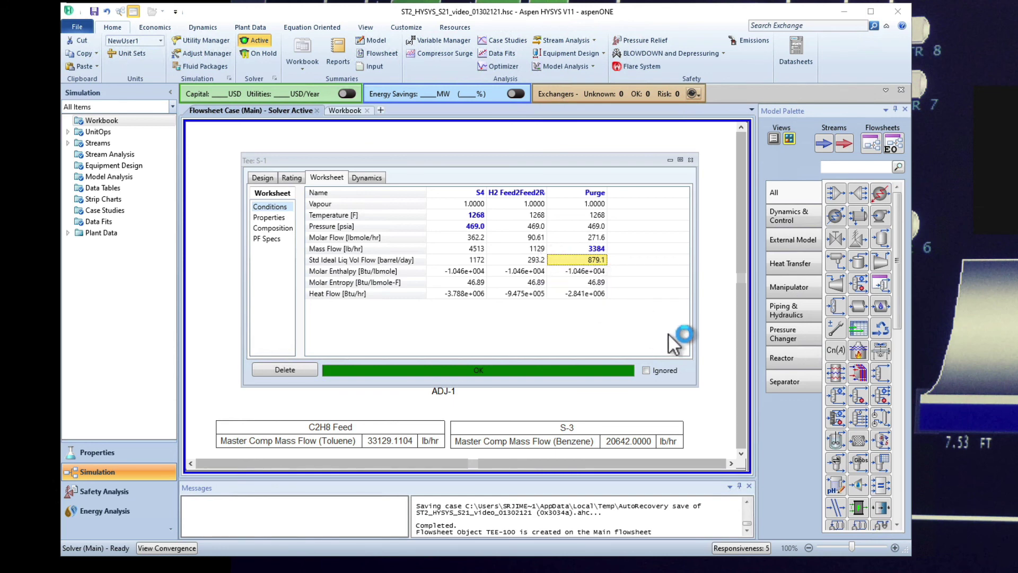
- Reopen tee S-1's worksheet showing 4513 lb/hr feed split into 1129 lb/hr recycle and 3384 lb/hr purge
{"action": "left_click", "coordinate": [690, 160]}
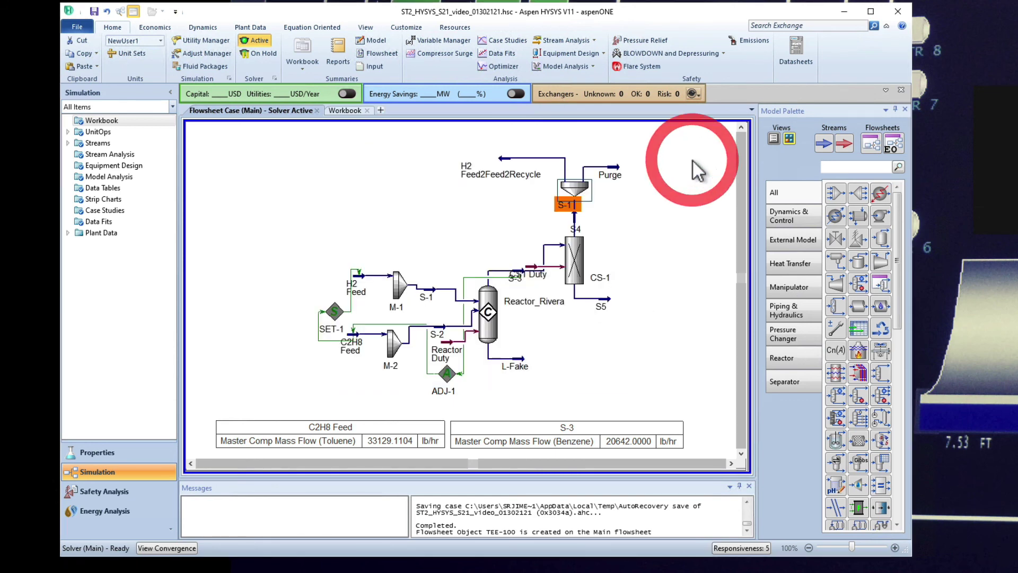
{"action": "double_click", "coordinate": [565, 201]}
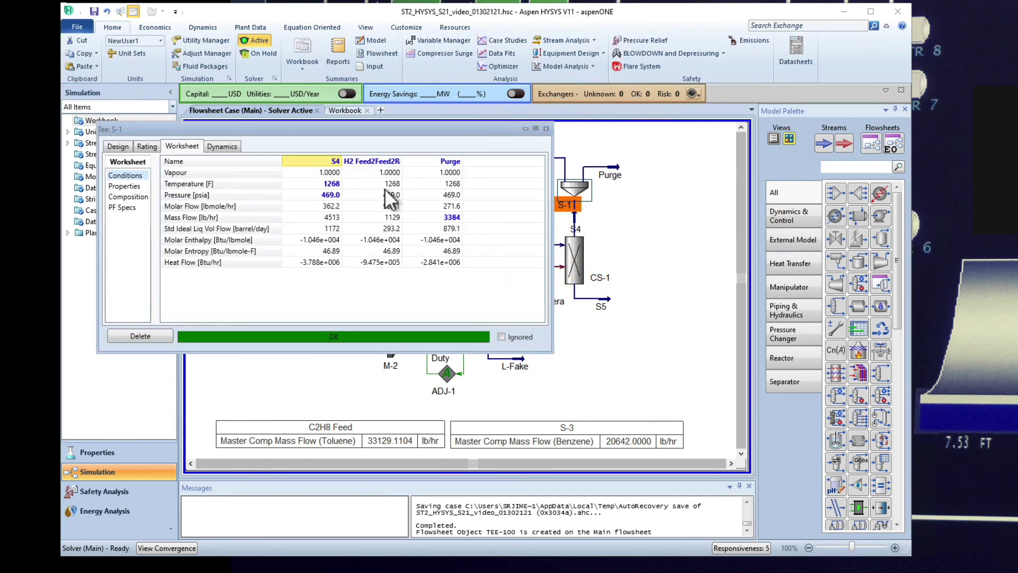